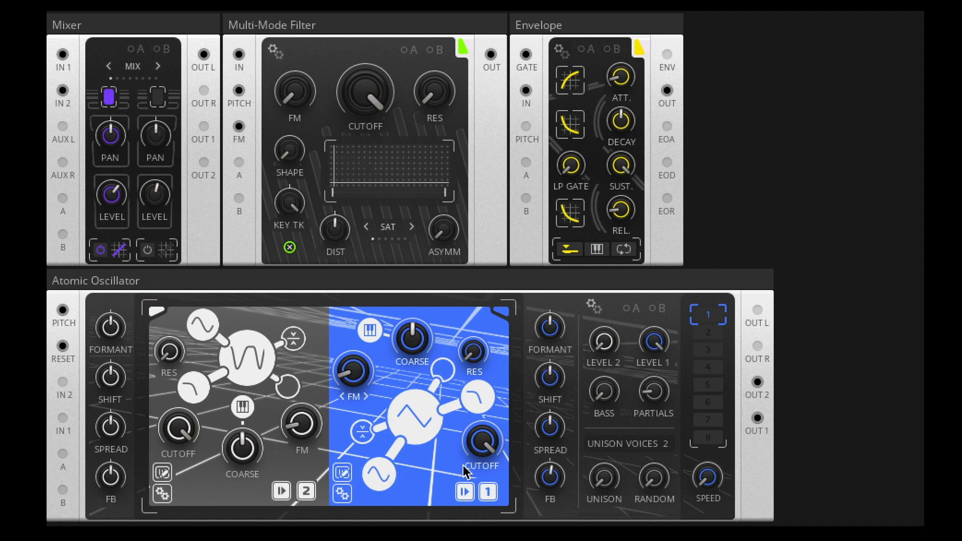
Step: Sweep the Atomic Oscillator's Partials up to maximum and back down to a low setting
mouse_move(464, 461)
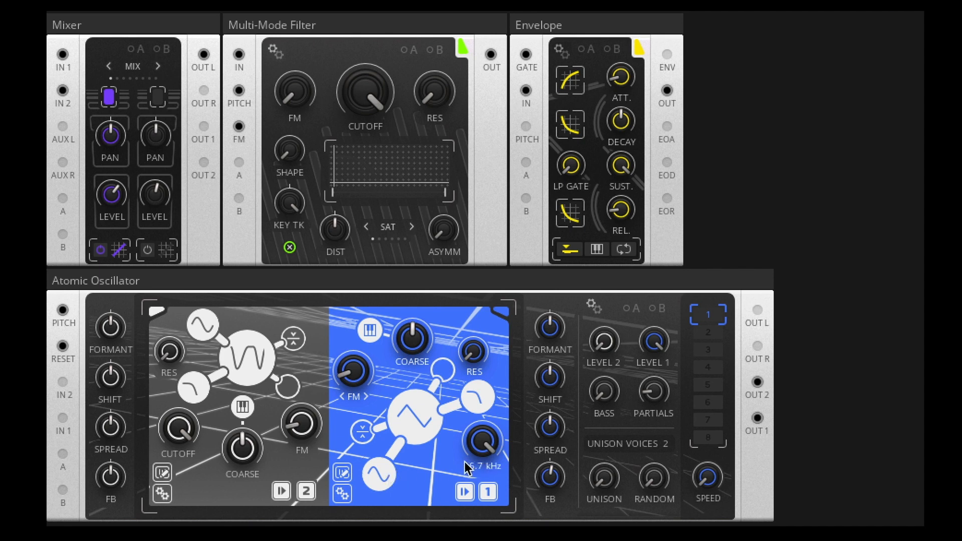
click(394, 277)
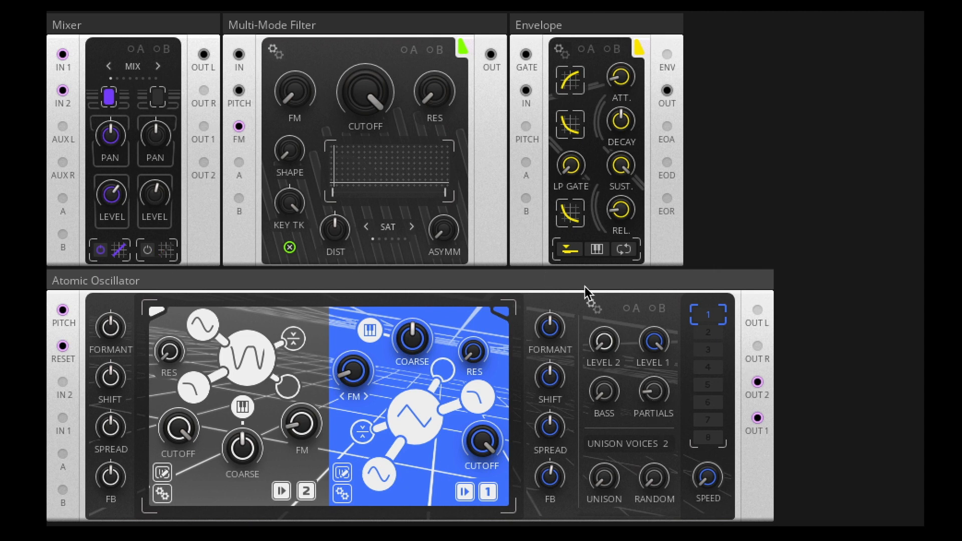
drag(658, 388, 662, 210)
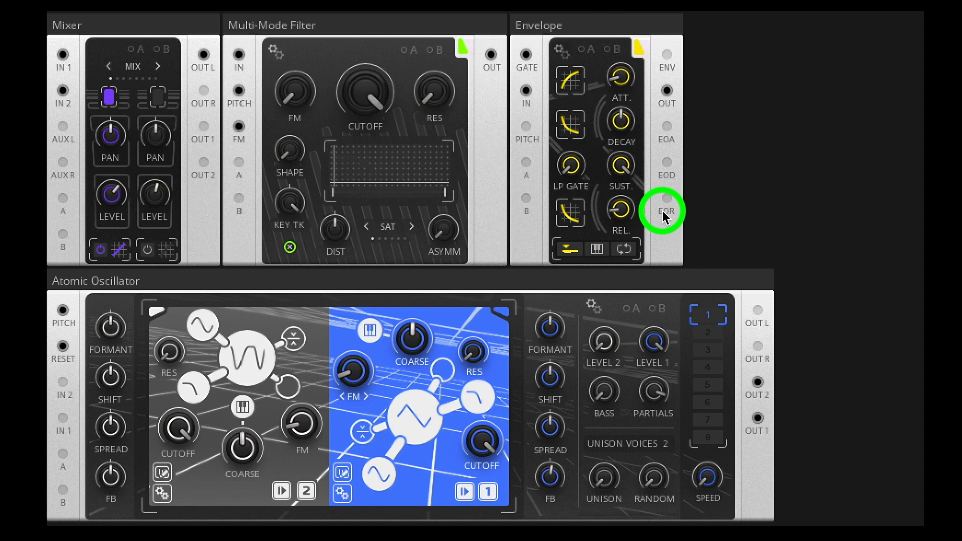
drag(663, 210, 662, 387)
click(659, 396)
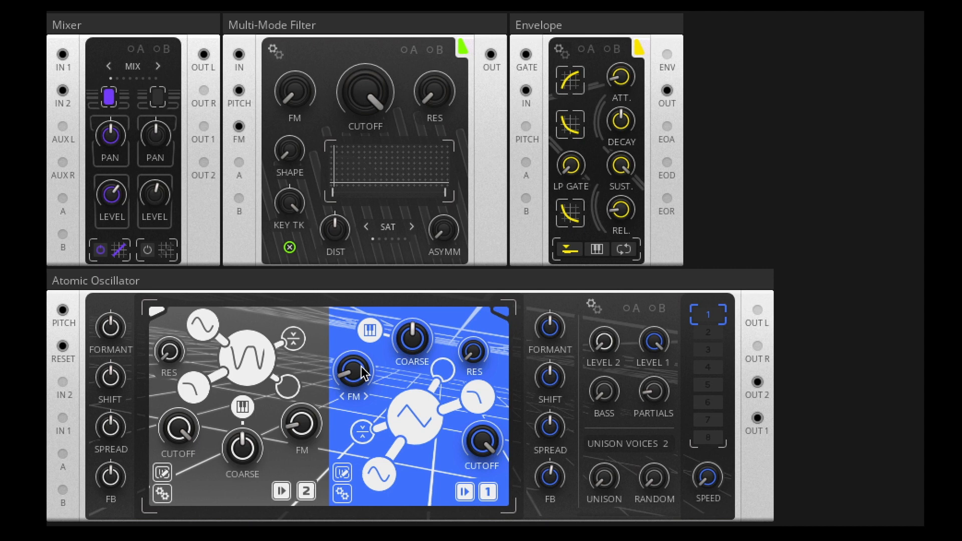
Step: Try small variations of the FM amount on oscillator 1
click(354, 419)
click(359, 366)
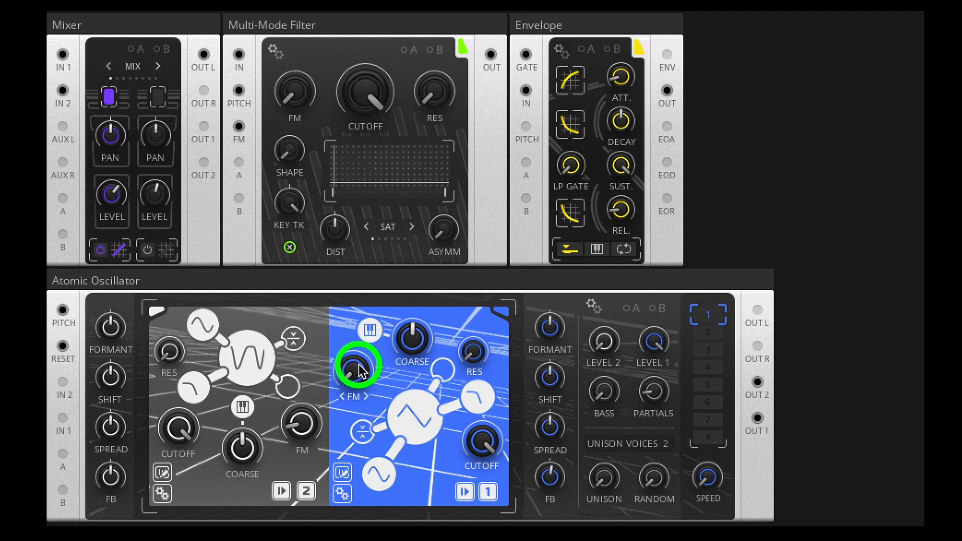
drag(359, 354, 360, 349)
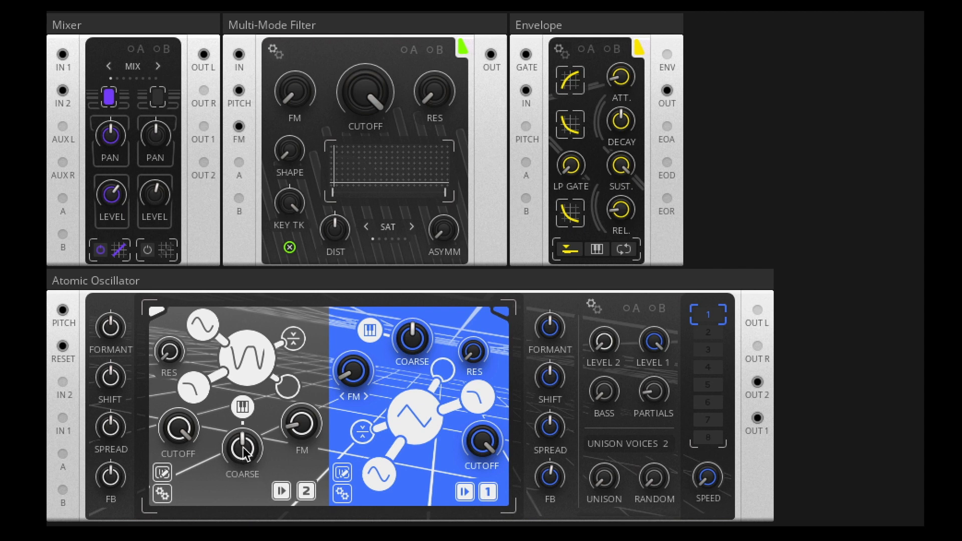
Step: Vary oscillator 2's coarse tuning around centre and set oscillator 1's FM amount to 0.8
drag(243, 447, 260, 321)
mouse_move(251, 451)
mouse_down()
mouse_move(258, 426)
mouse_move(260, 447)
mouse_up()
drag(354, 369, 356, 365)
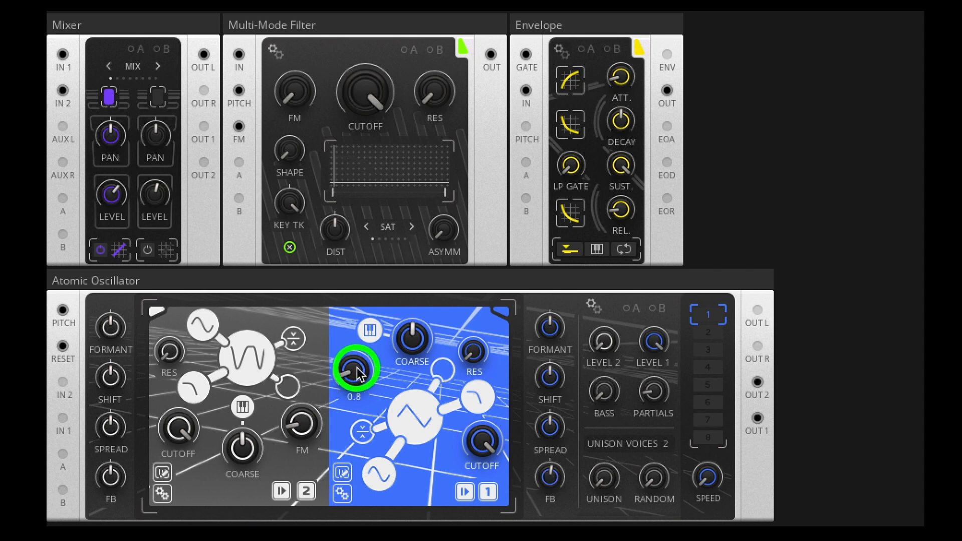
Step: Switch on the mixer's second channel and slightly adjust its level
click(150, 249)
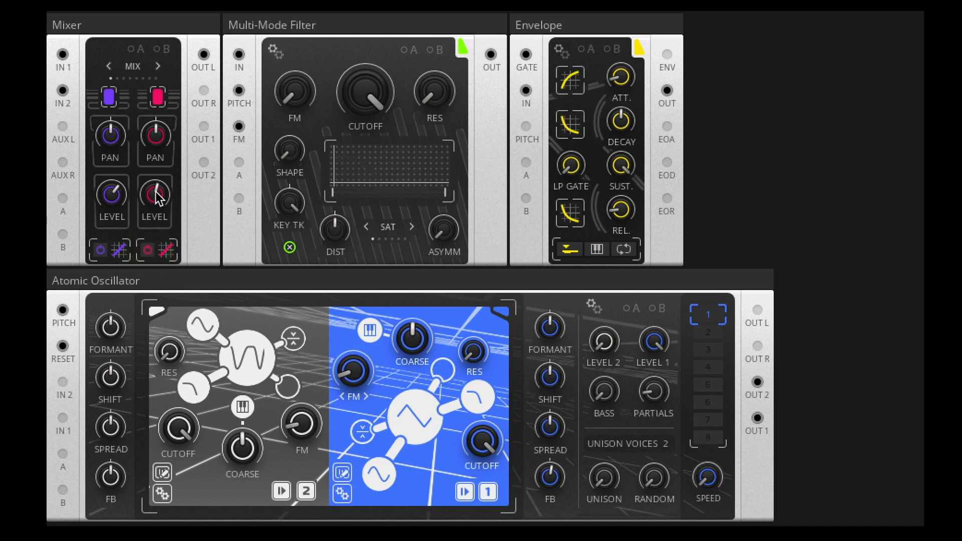
mouse_move(161, 189)
Step: Vary oscillator 1's feedback slightly around its centre position
click(550, 478)
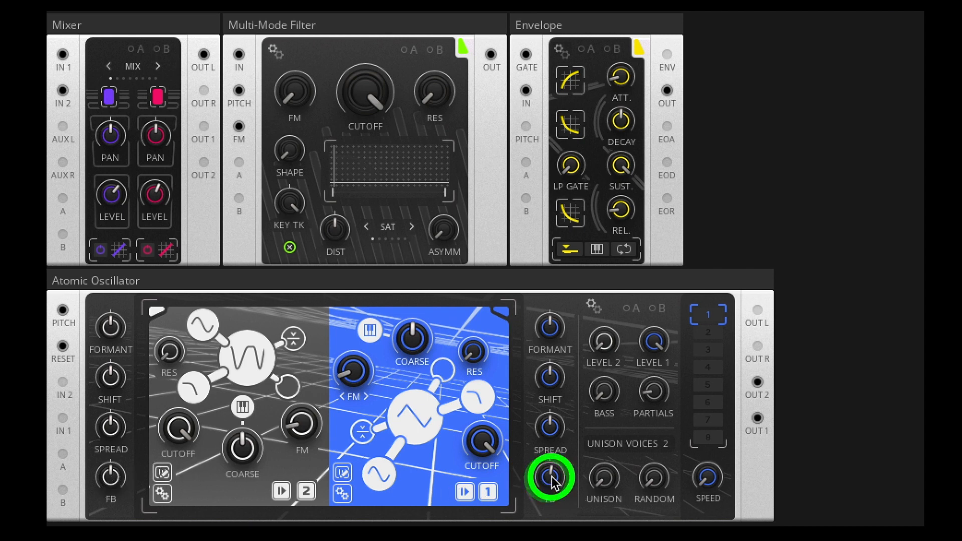
drag(552, 481, 555, 489)
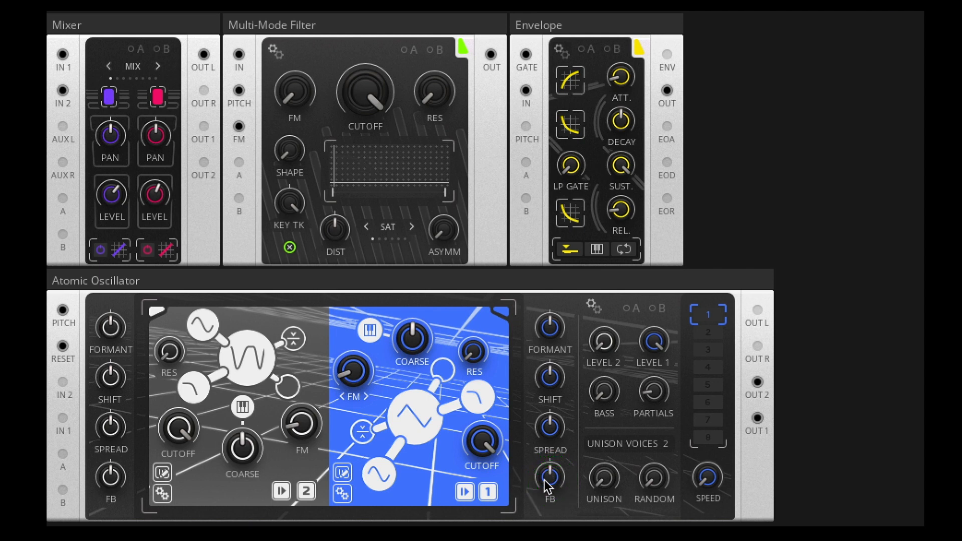
mouse_move(544, 480)
mouse_down()
mouse_move(551, 452)
mouse_move(556, 471)
mouse_up()
Step: Try a feedback of 17.9 on oscillator 2, reset it, and return oscillator 1's feedback to centre
mouse_move(237, 472)
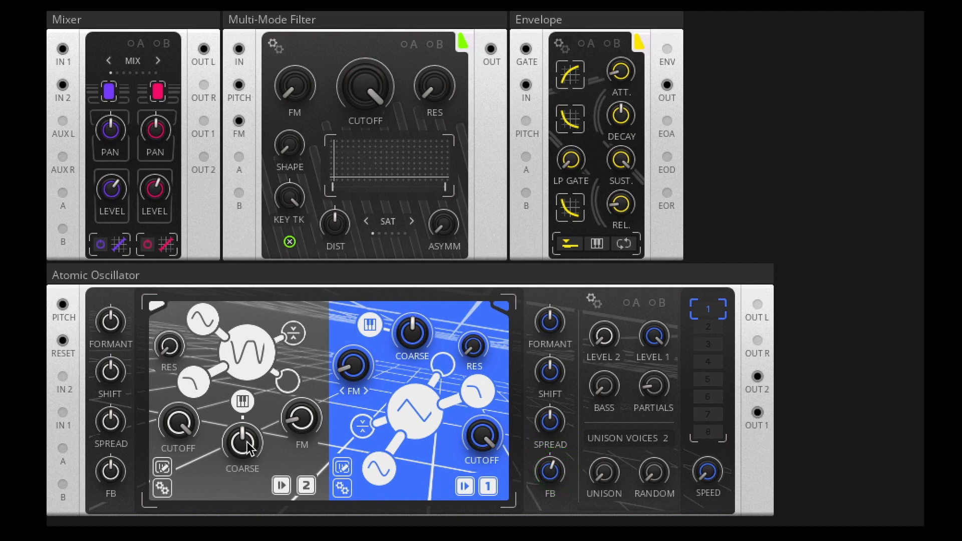
drag(109, 472, 117, 447)
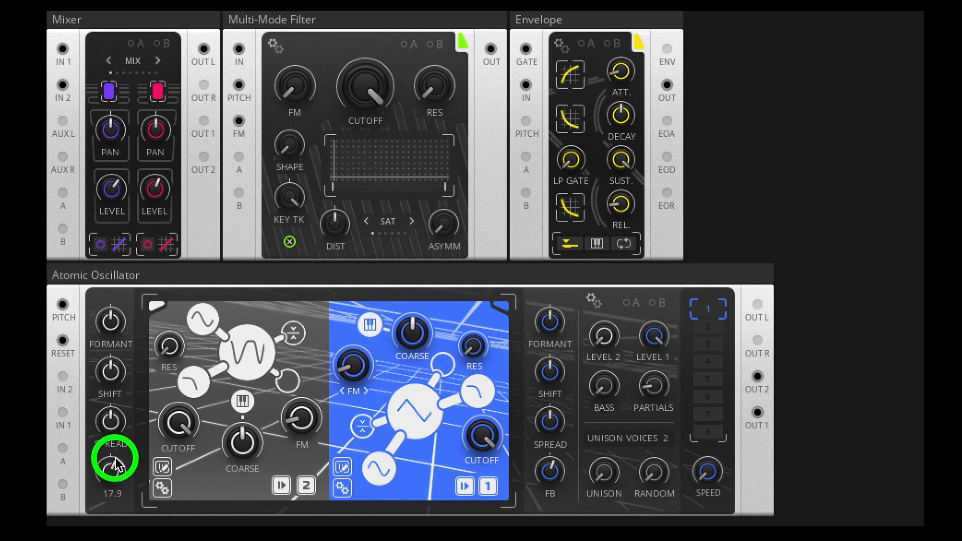
double_click(113, 465)
drag(556, 473, 553, 487)
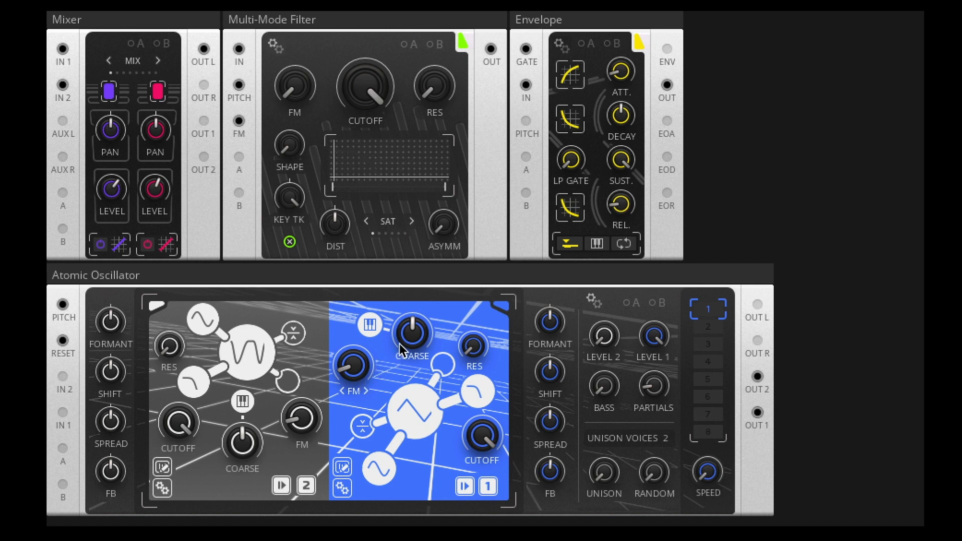
Step: Toggle the Multi-Mode Filter's bypass to compare the sound, leaving the filter active
click(289, 242)
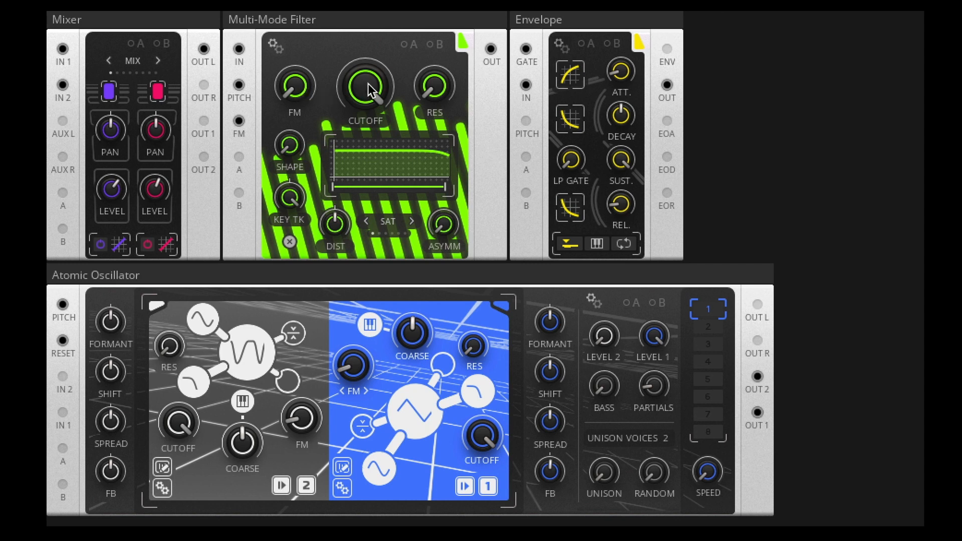
click(289, 242)
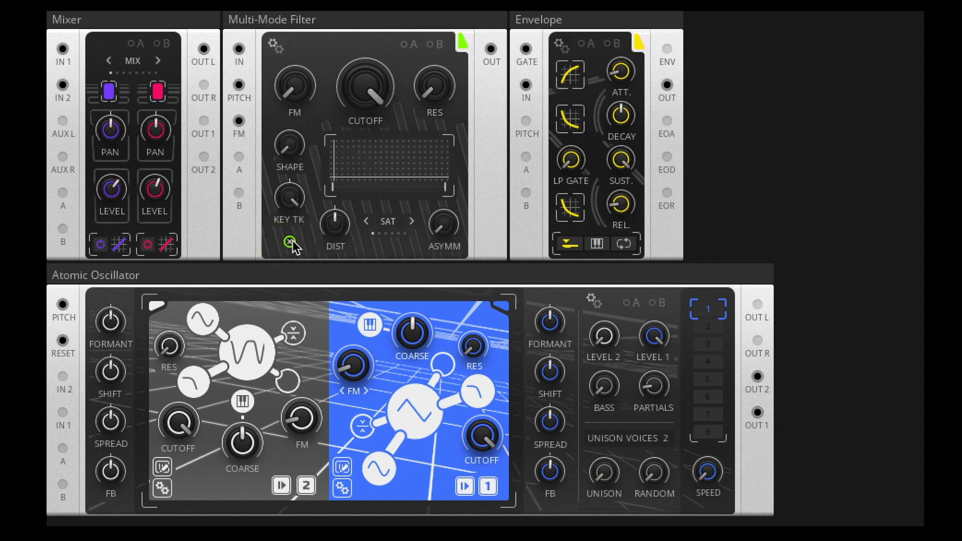
click(291, 242)
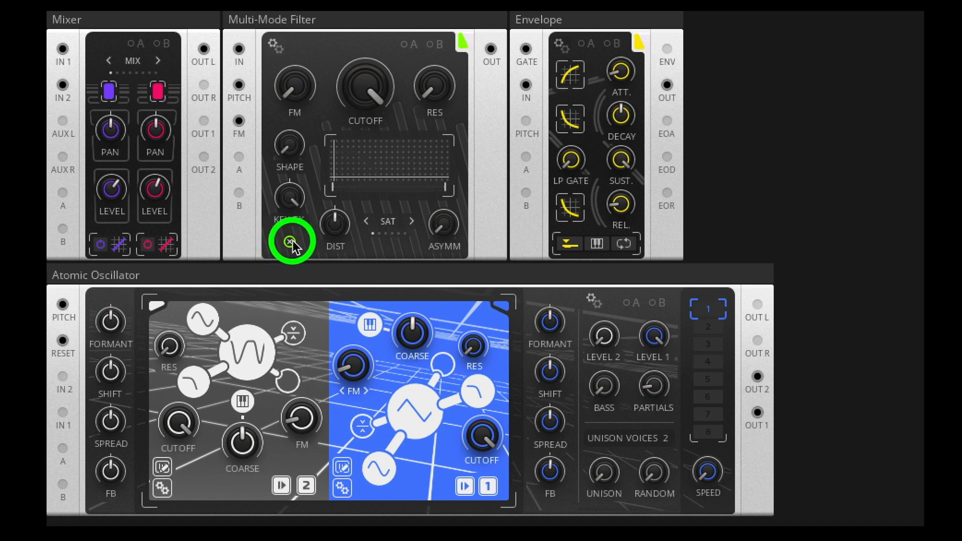
Step: Lower the Multi-Mode Filter's cutoff to about 250 Hz and raise its resonance to about 71
drag(366, 80, 383, 258)
drag(441, 98, 442, 6)
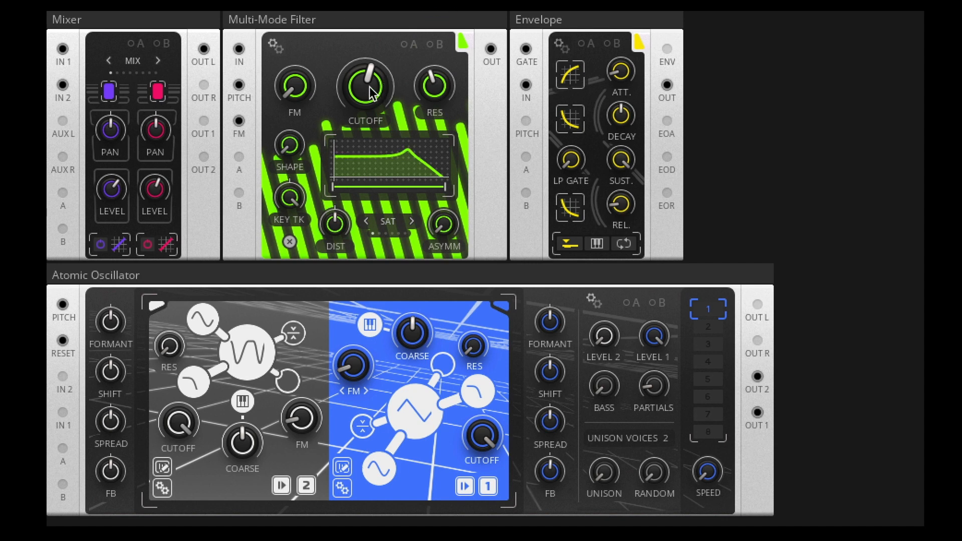
drag(369, 86, 366, 101)
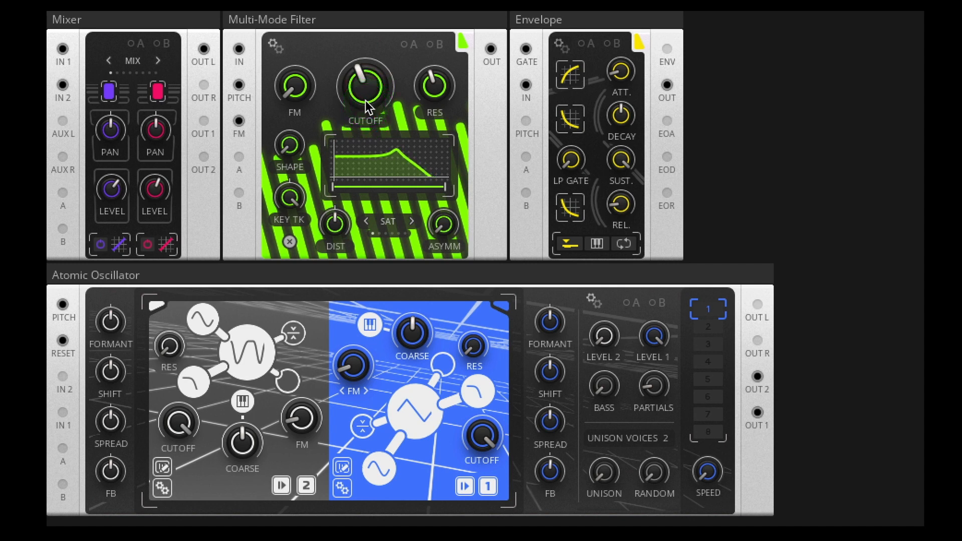
drag(371, 92, 439, 22)
drag(370, 84, 371, 122)
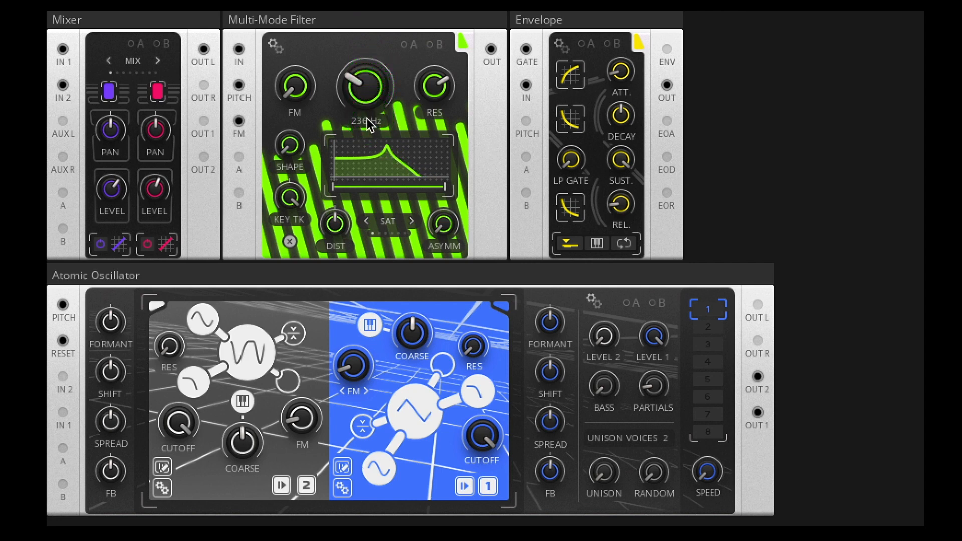
drag(367, 94, 365, 92)
Step: Set the Multi-Mode Filter's distortion to 9.3 and its FM amount to 0.2
click(338, 225)
mouse_move(338, 224)
click(359, 90)
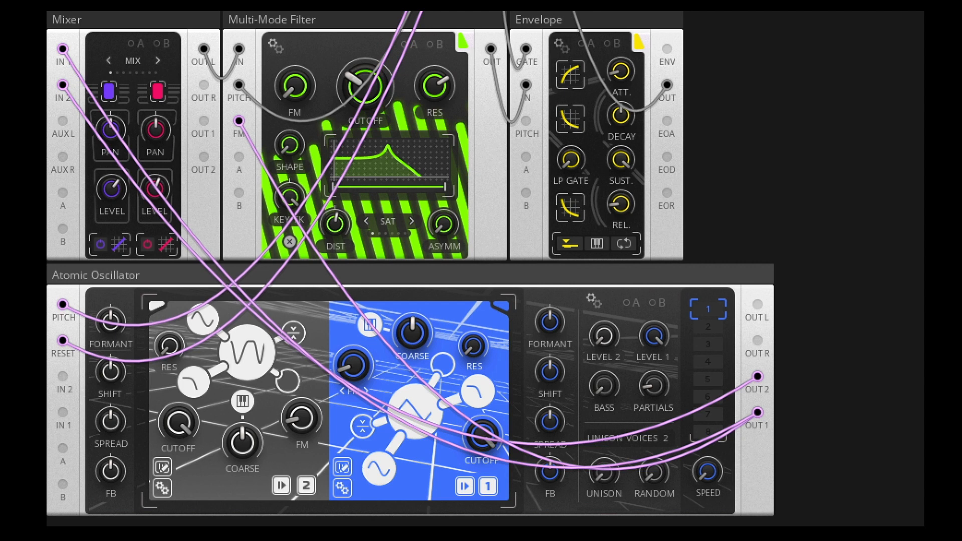
mouse_move(303, 84)
mouse_down()
mouse_move(302, 64)
mouse_move(301, 93)
mouse_move(300, 73)
mouse_move(303, 84)
mouse_up()
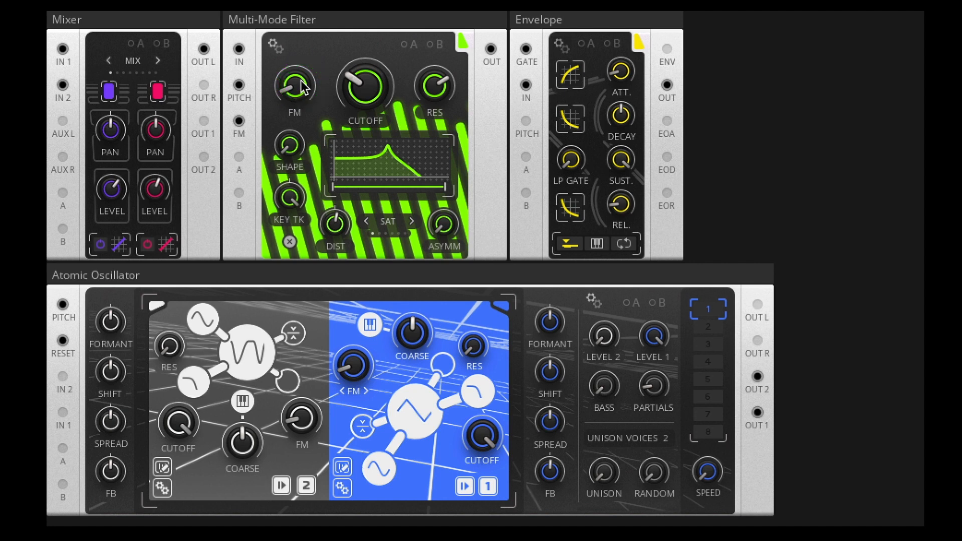
drag(302, 81, 305, 109)
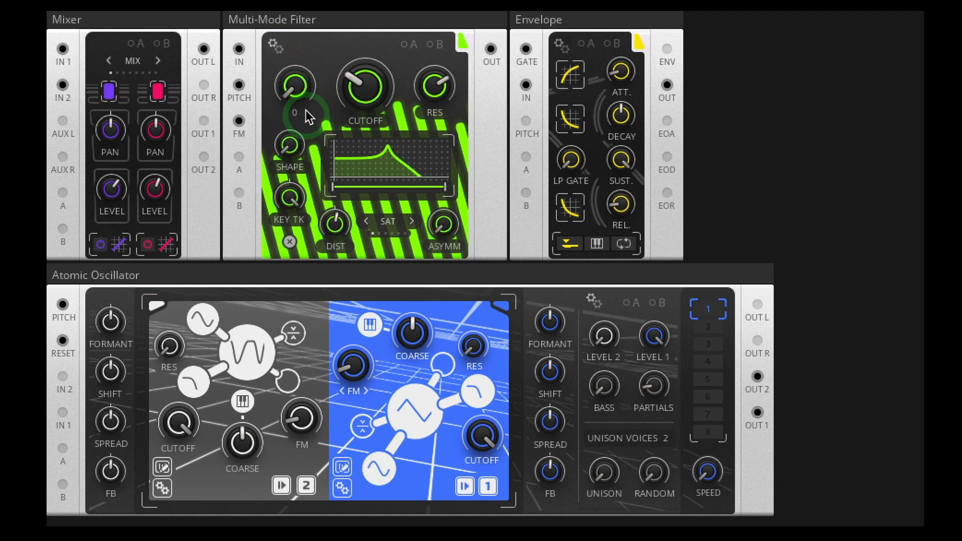
drag(296, 76, 299, 71)
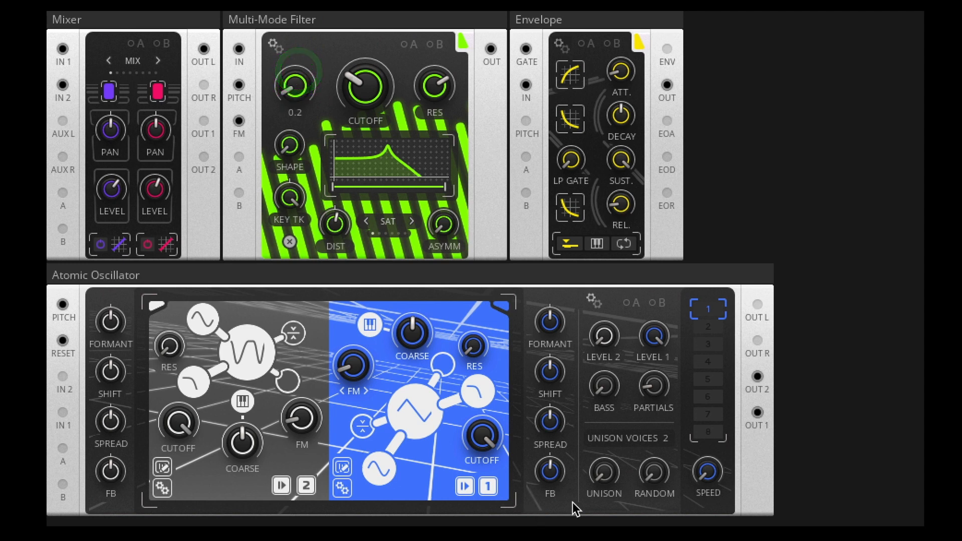
Step: Set oscillator 1's feedback to about 7.8
mouse_move(558, 468)
mouse_down()
mouse_move(563, 430)
mouse_move(563, 449)
mouse_move(552, 453)
mouse_up()
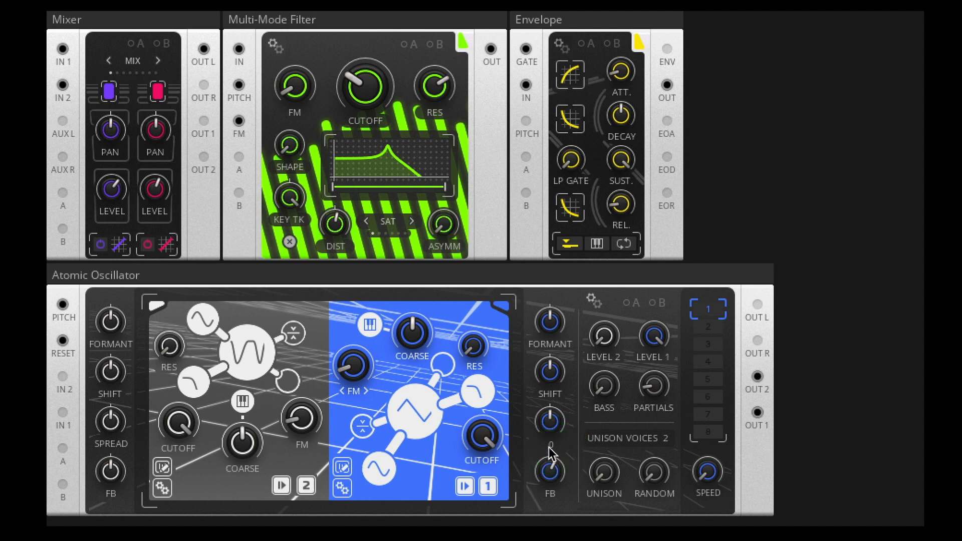
drag(552, 479, 552, 489)
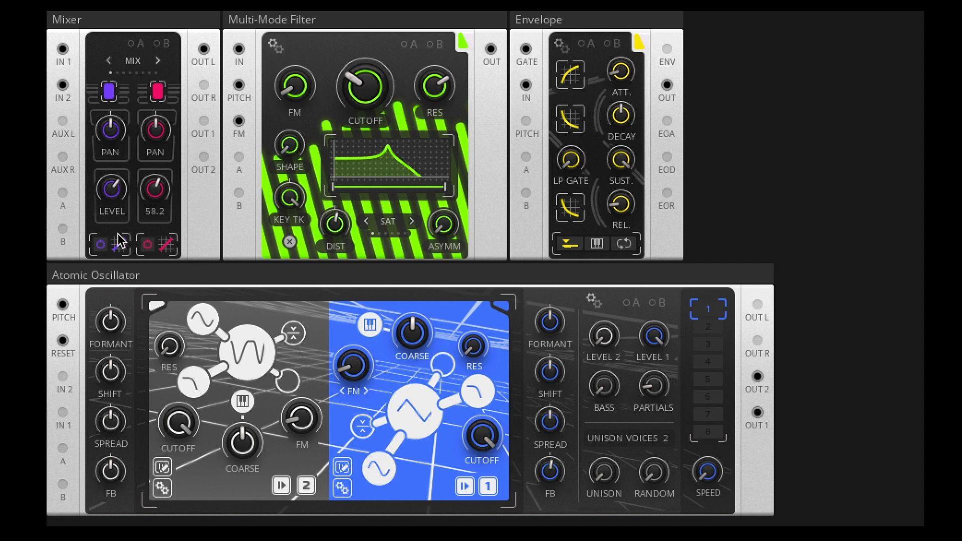
Step: Isolate oscillator 2 by muting mixer channel 1 and bypassing the filter, with Partials raised to 39
click(101, 245)
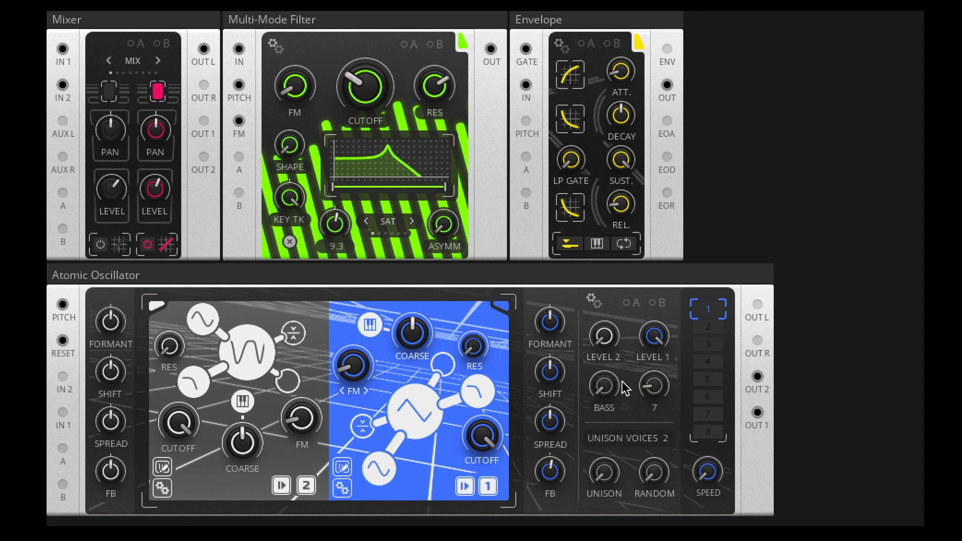
drag(633, 391, 562, 164)
click(289, 241)
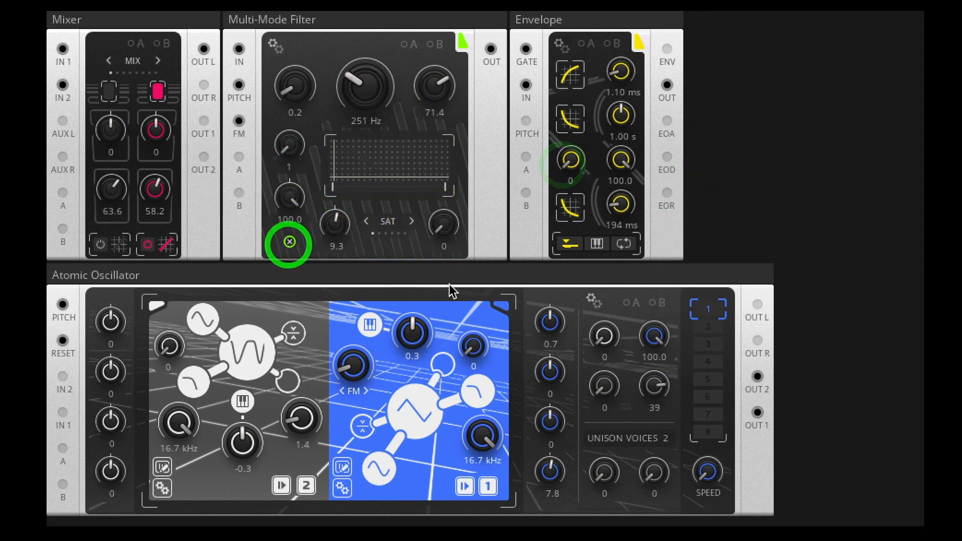
Step: Sweep the oscillator's Partials up and back down, and switch the mixer's first channel on again
drag(654, 389, 657, 350)
drag(657, 388, 671, 521)
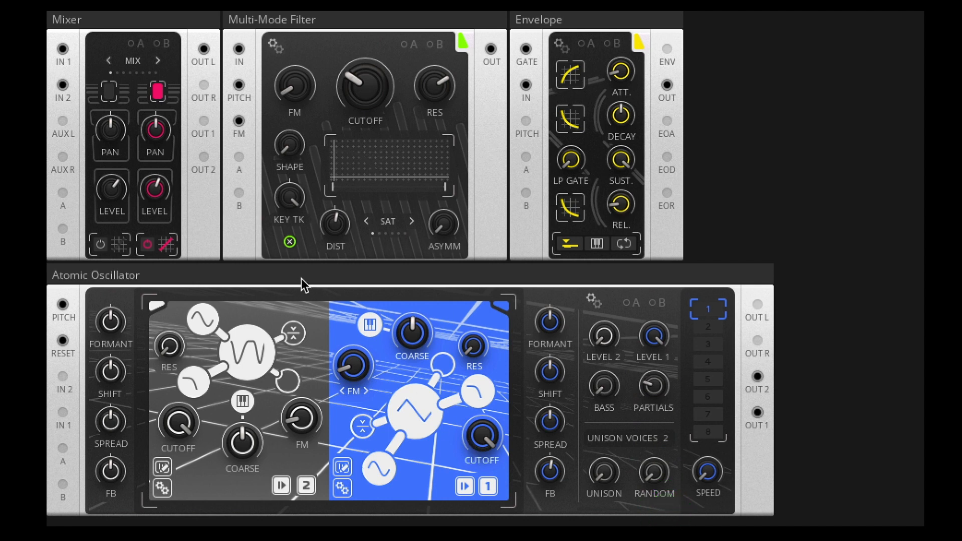
click(101, 247)
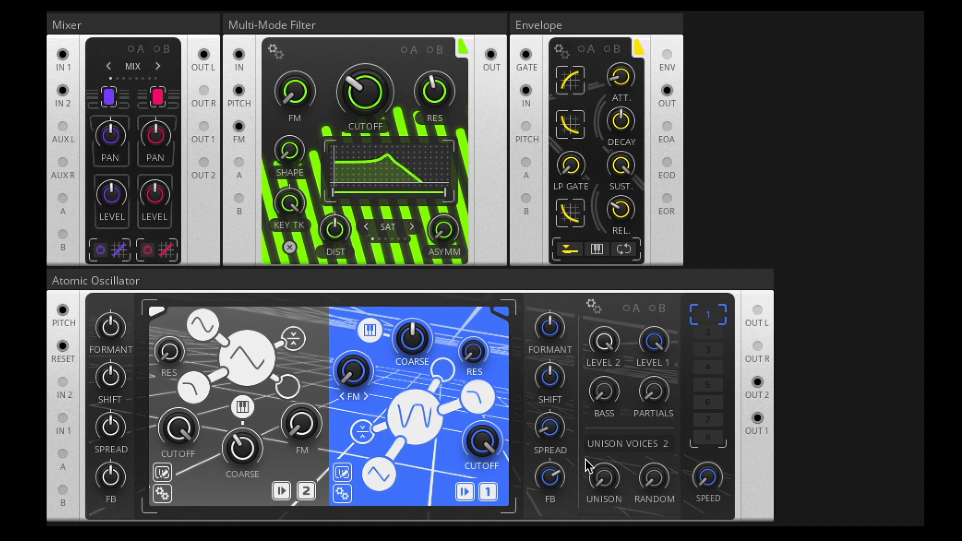
Step: Try different Partials amounts on the Atomic Oscillator and return the control to 1
click(653, 364)
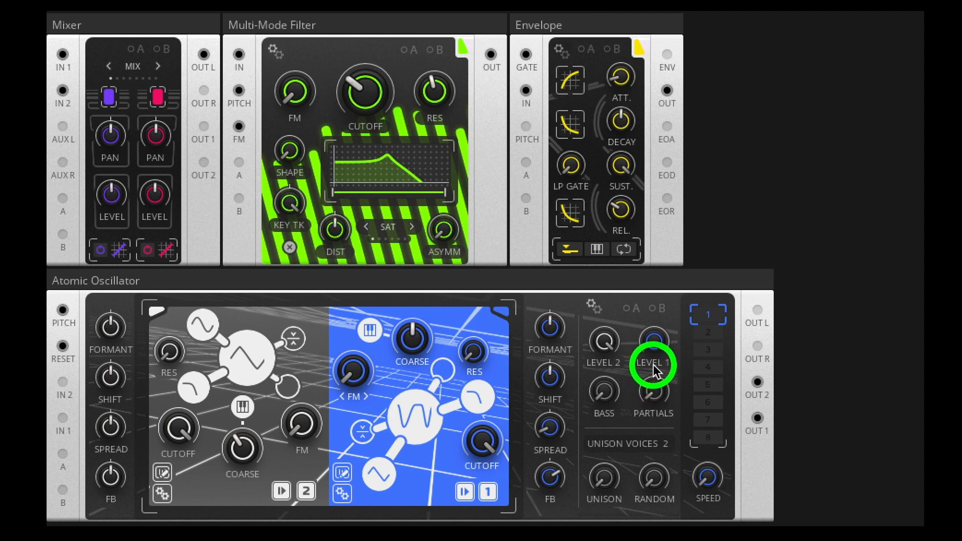
click(658, 393)
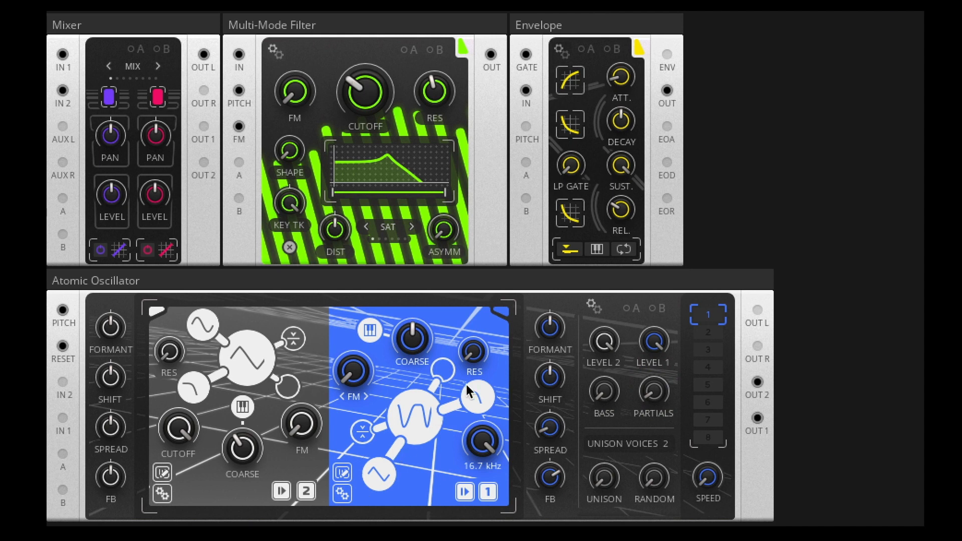
click(393, 271)
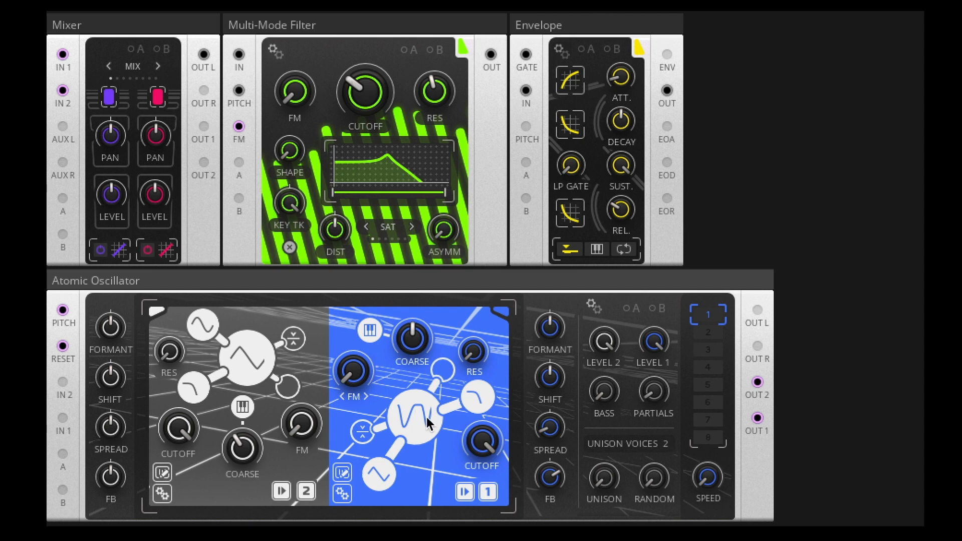
click(390, 469)
click(657, 372)
mouse_move(661, 377)
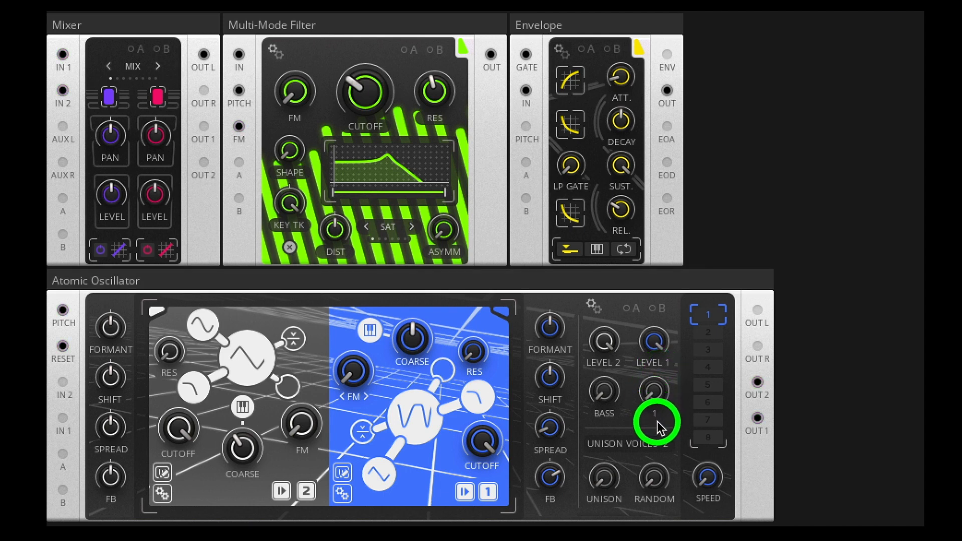
click(660, 391)
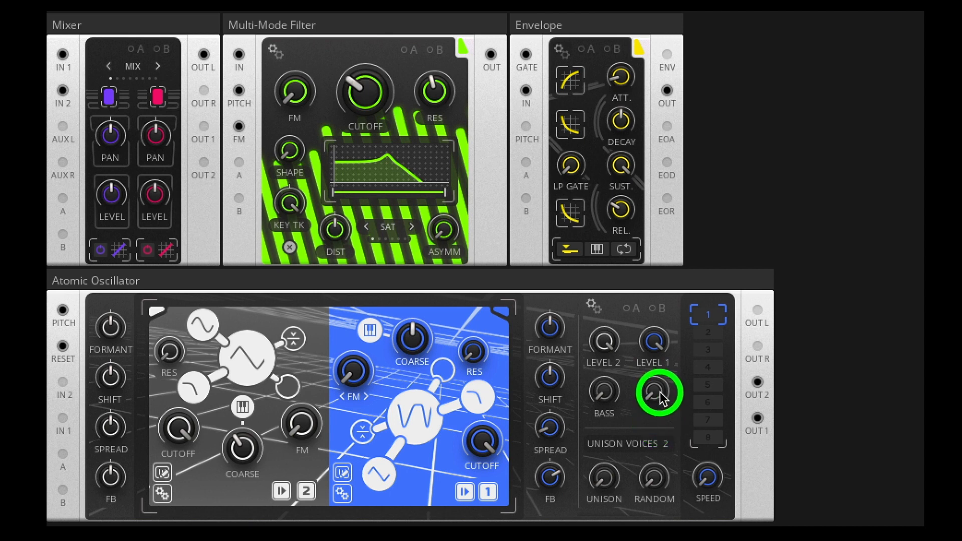
drag(660, 395, 657, 385)
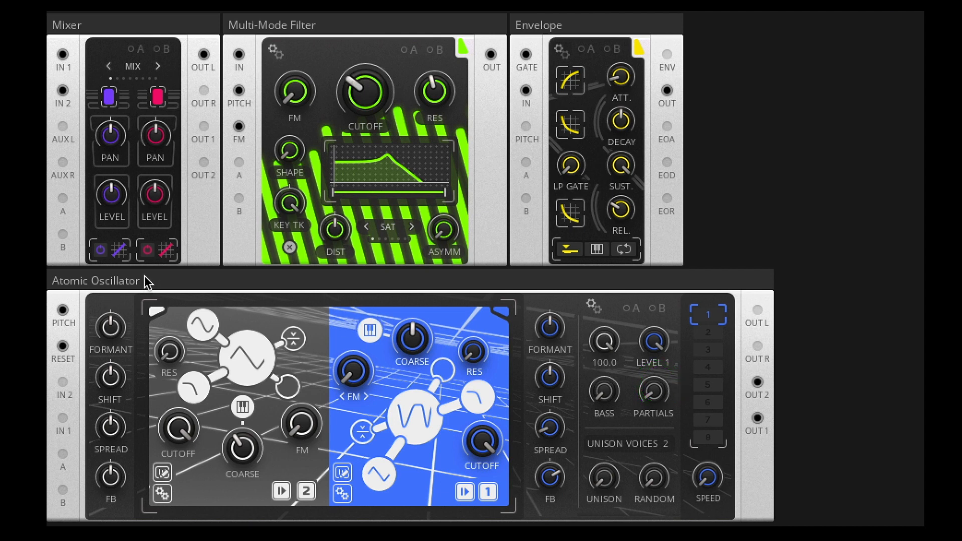
Step: Mute the mixer's second channel, sweep oscillator 1's Spread across its range and settle it at about -89
click(149, 250)
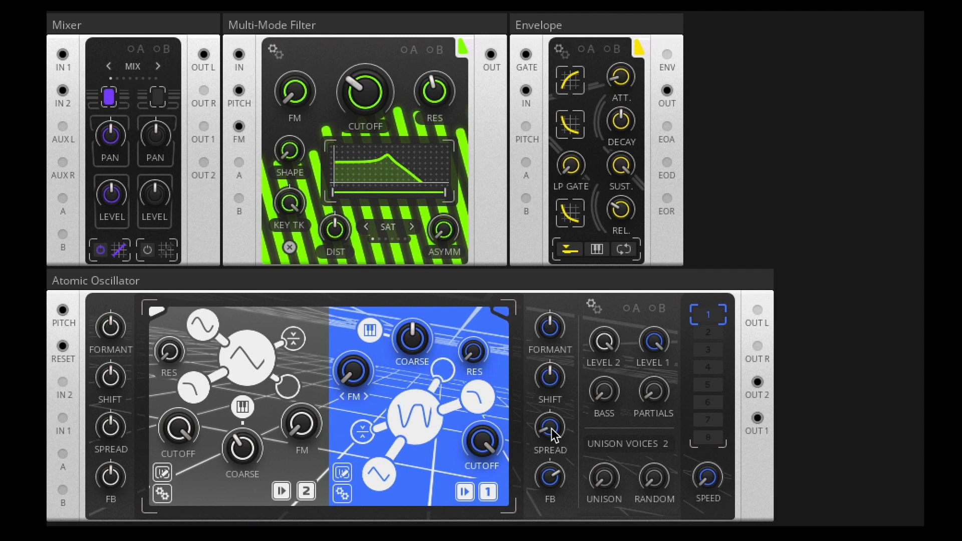
drag(552, 428, 554, 328)
mouse_move(543, 432)
drag(555, 429, 560, 480)
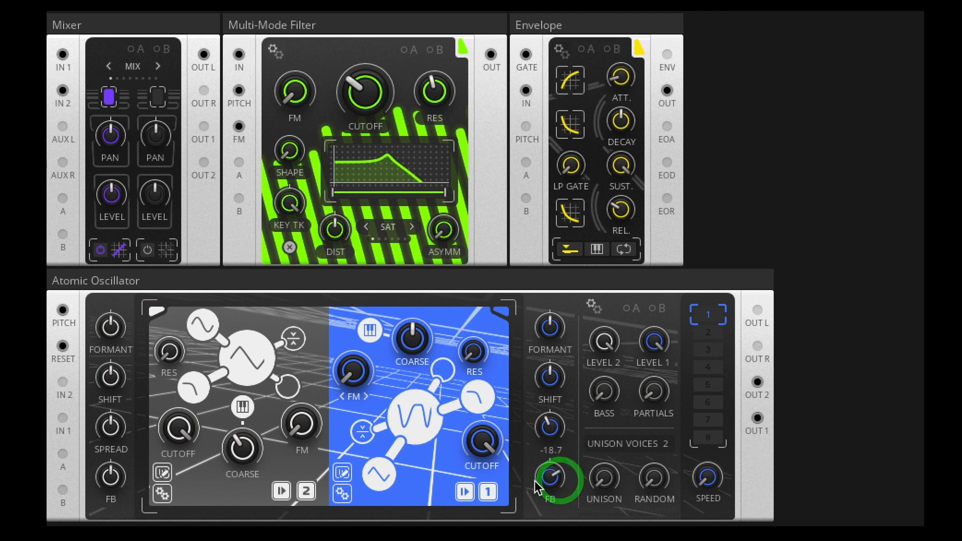
drag(552, 432, 558, 471)
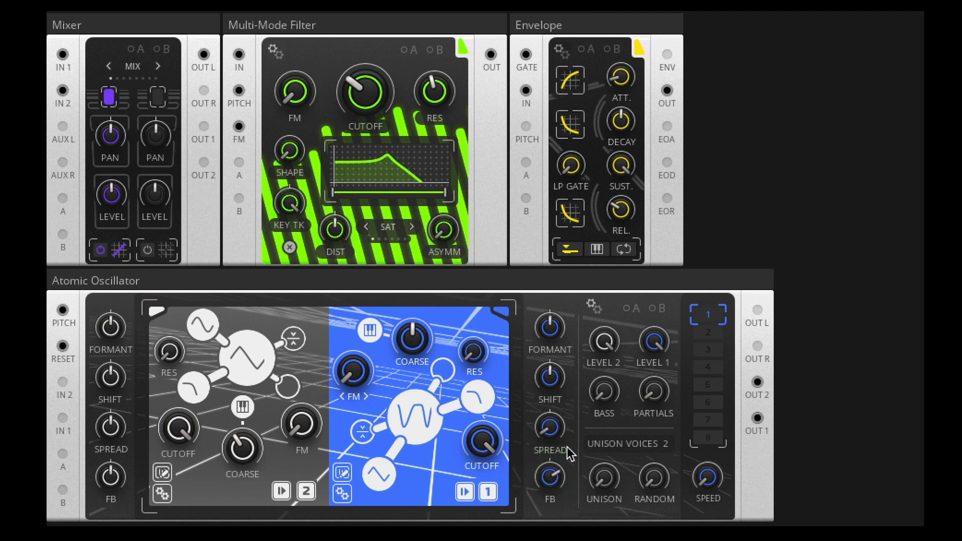
drag(555, 425, 555, 426)
drag(551, 461, 551, 460)
drag(554, 427, 555, 410)
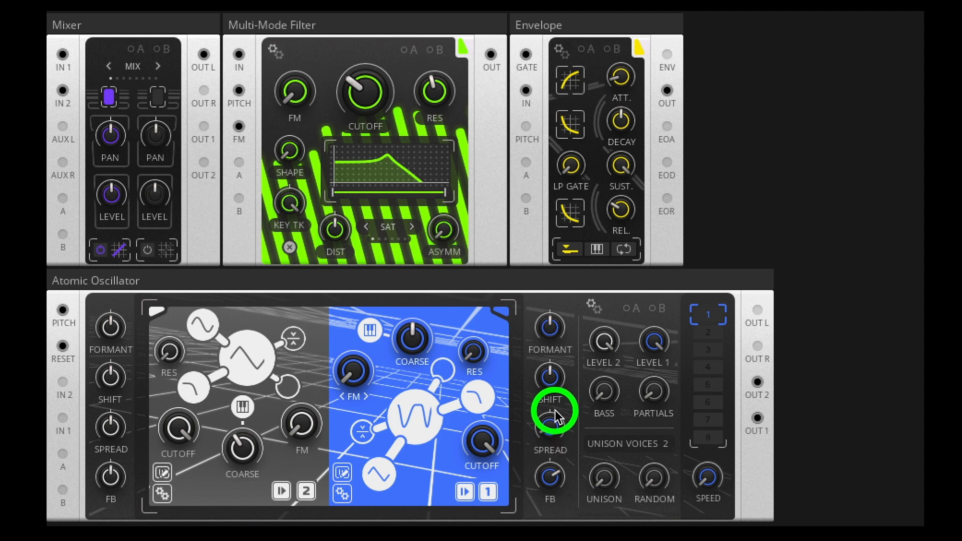
click(555, 410)
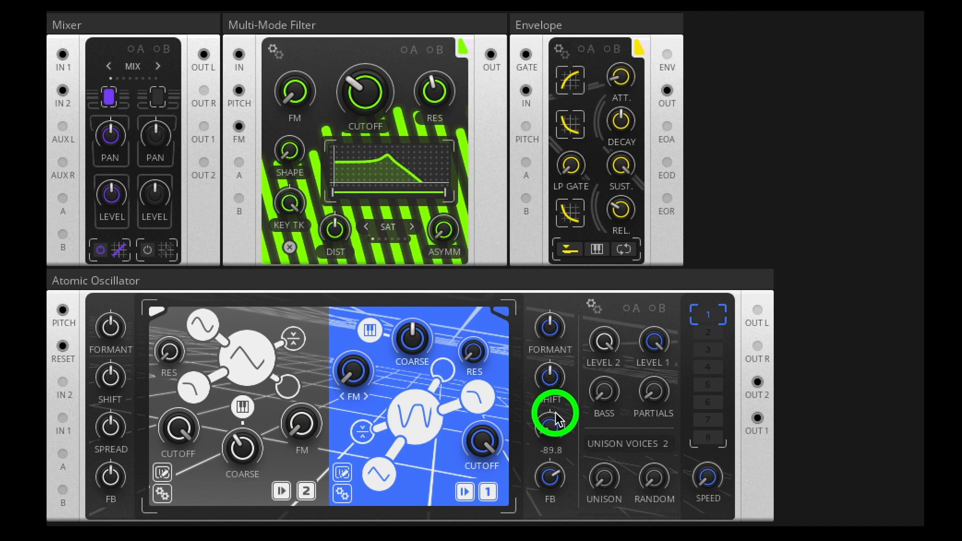
drag(556, 411, 559, 442)
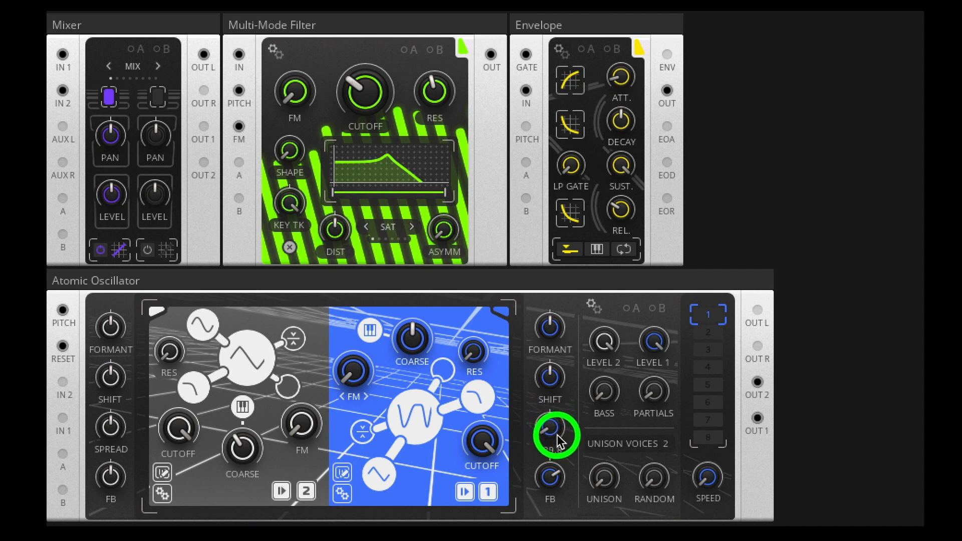
drag(557, 435, 557, 434)
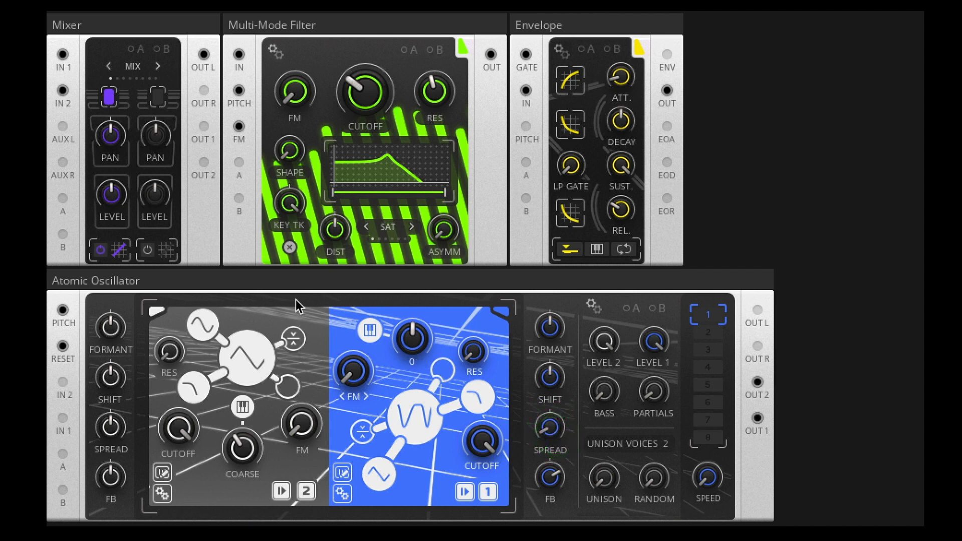
Step: Set oscillator 1's Spread to about -83.5 with the filter bypassed for the adjustment, and switch the filter on again
click(292, 250)
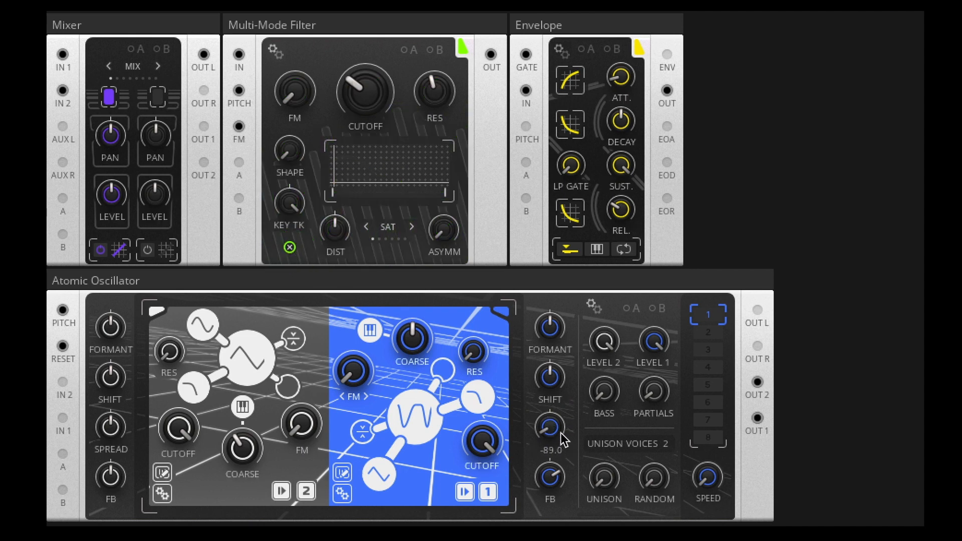
drag(554, 426, 554, 420)
click(659, 394)
click(290, 248)
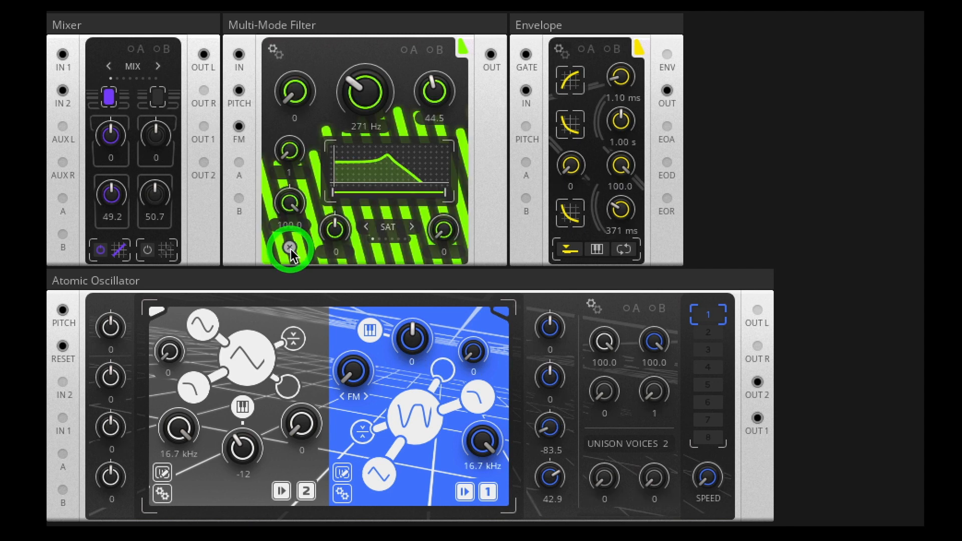
Step: Raise the multi-mode filter's cutoff to about 3.29 kHz and lower its resonance
drag(372, 105, 361, 29)
drag(441, 90, 440, 150)
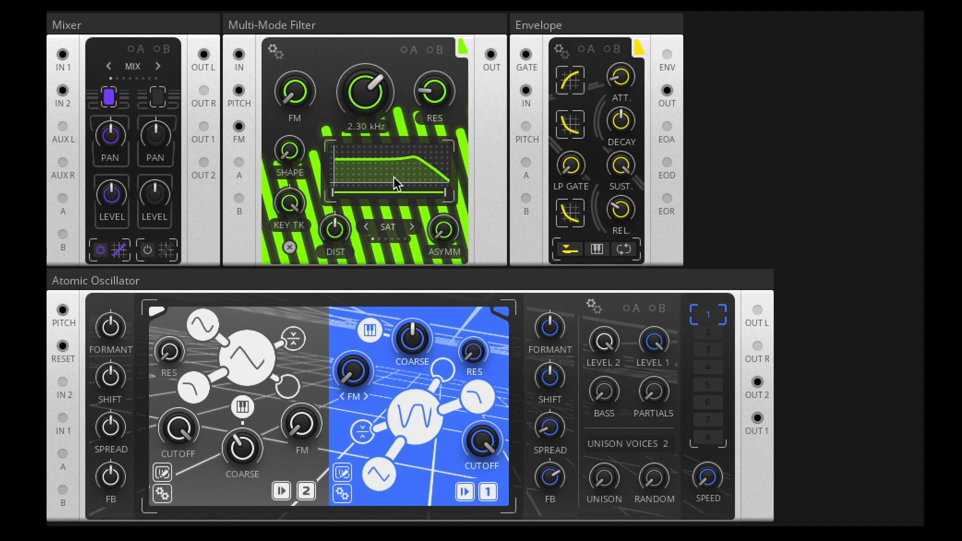
drag(360, 88, 361, 65)
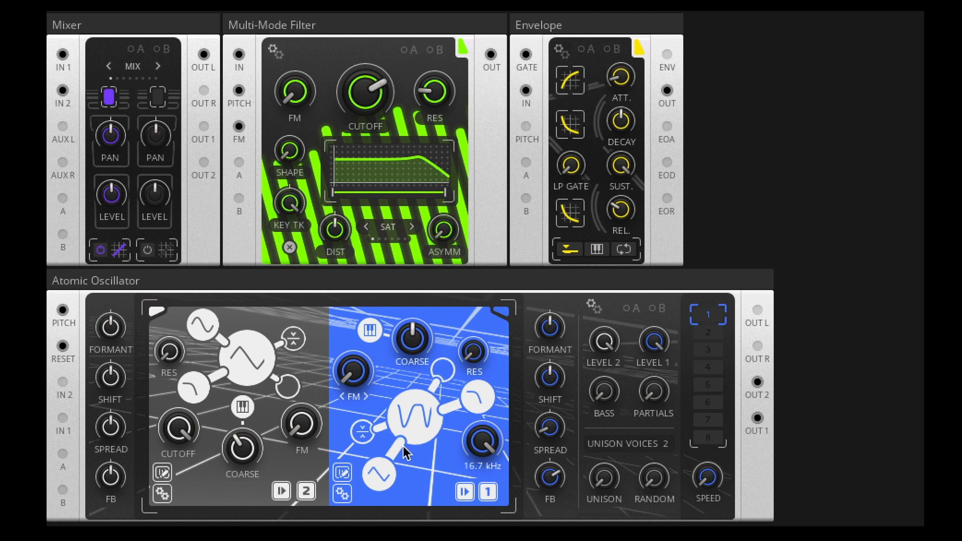
Step: Make small Spread adjustments on oscillator 1 and switch the mixer's second channel on again
drag(555, 427, 554, 427)
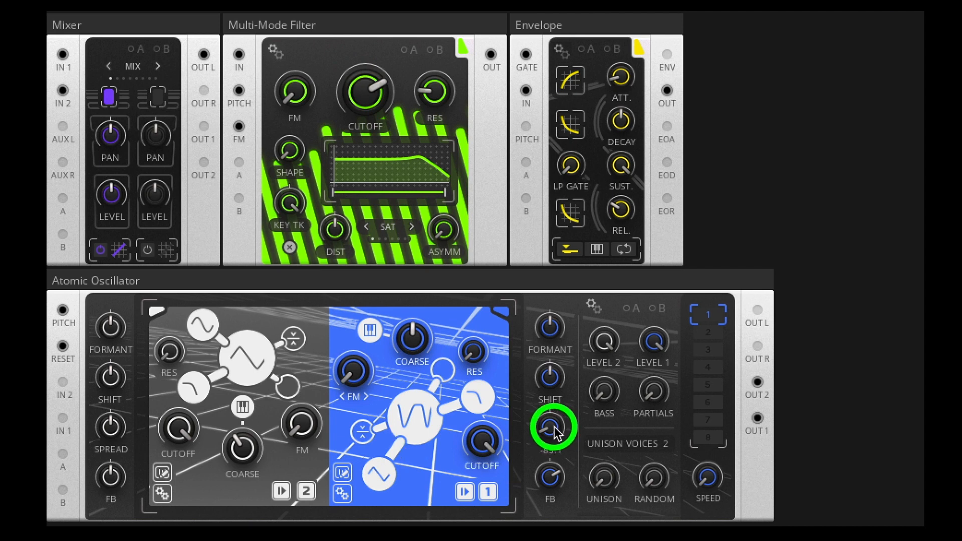
click(659, 392)
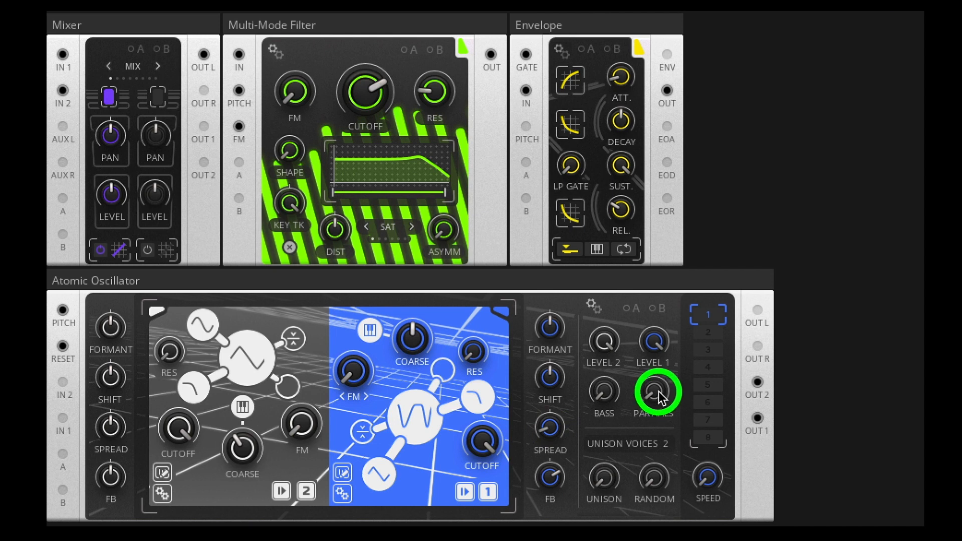
mouse_move(499, 447)
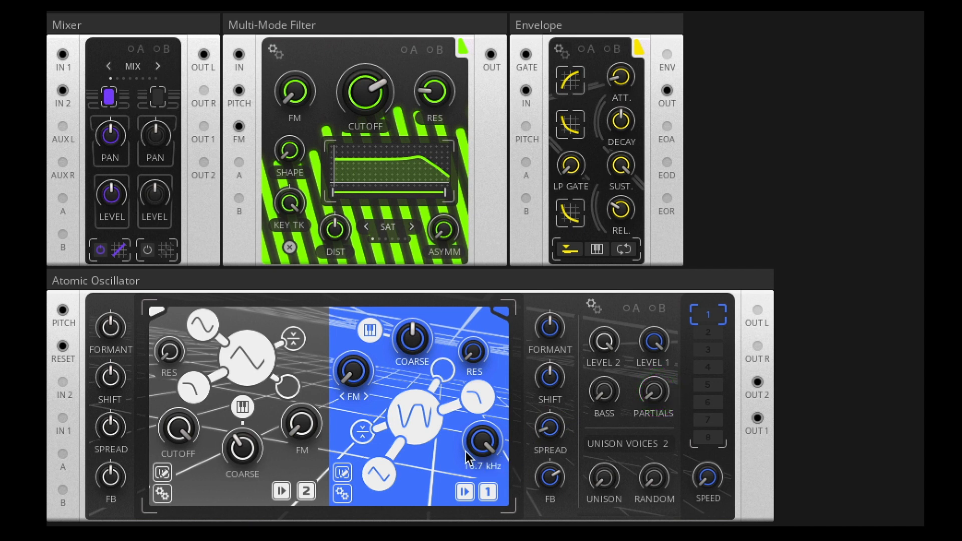
click(552, 426)
click(150, 250)
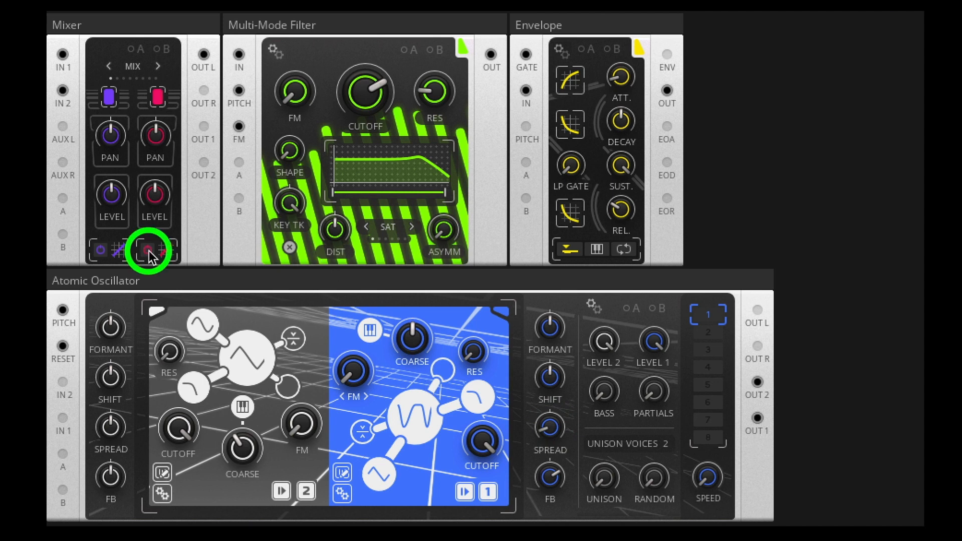
Step: Lower the filter's cutoff well below the midpoint and turn its distortion down below zero
scroll(149, 251, down, 1)
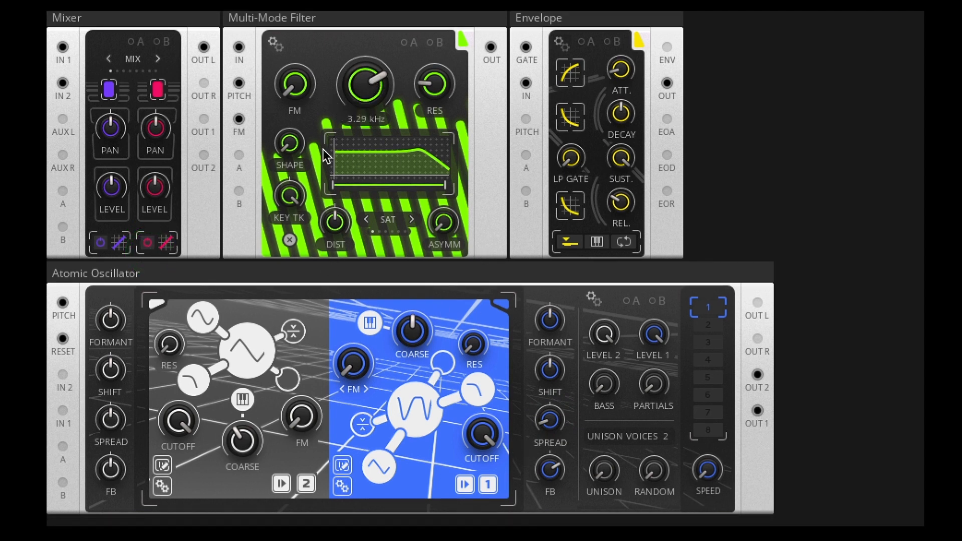
drag(366, 84, 380, 216)
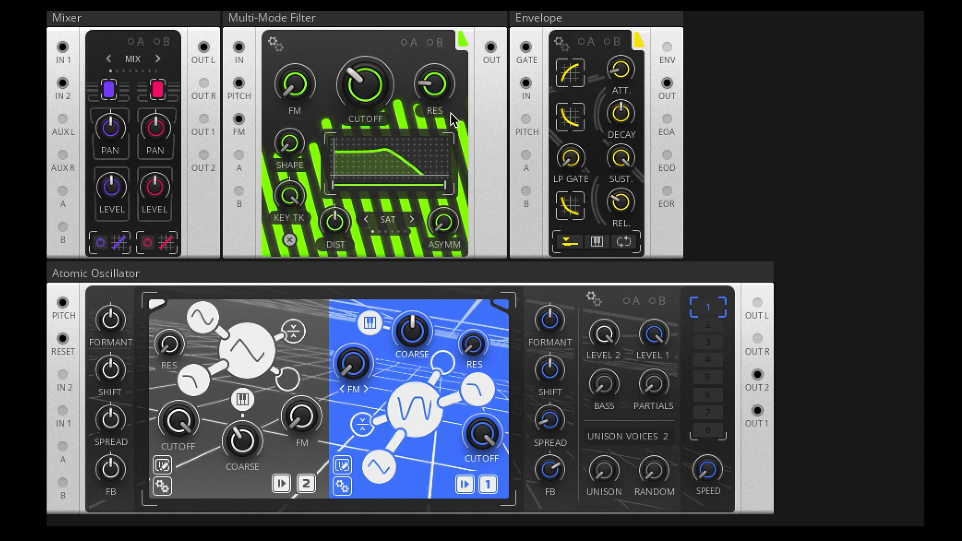
drag(341, 213, 344, 257)
drag(111, 188, 111, 188)
Step: Fine-tune oscillator 1's Spread to about -86.7
click(554, 418)
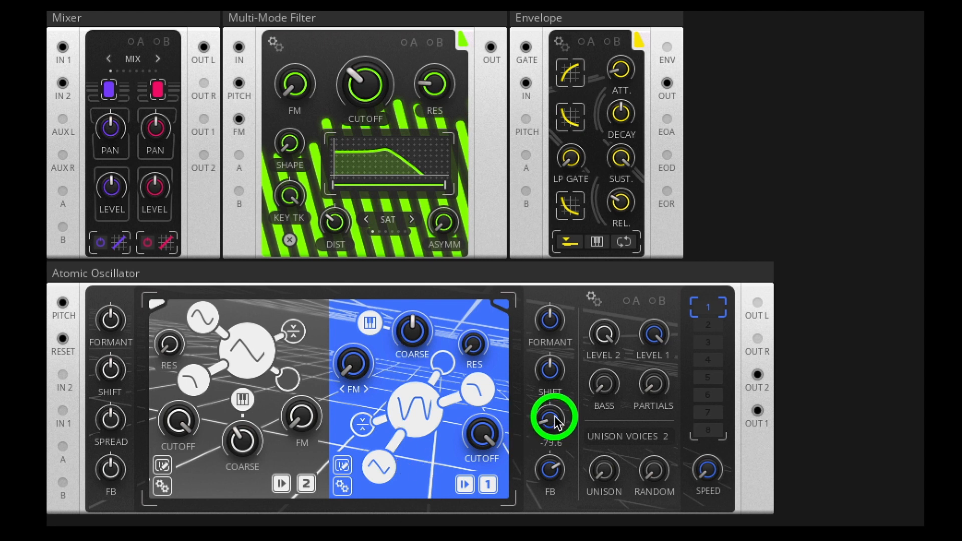
drag(555, 417, 554, 417)
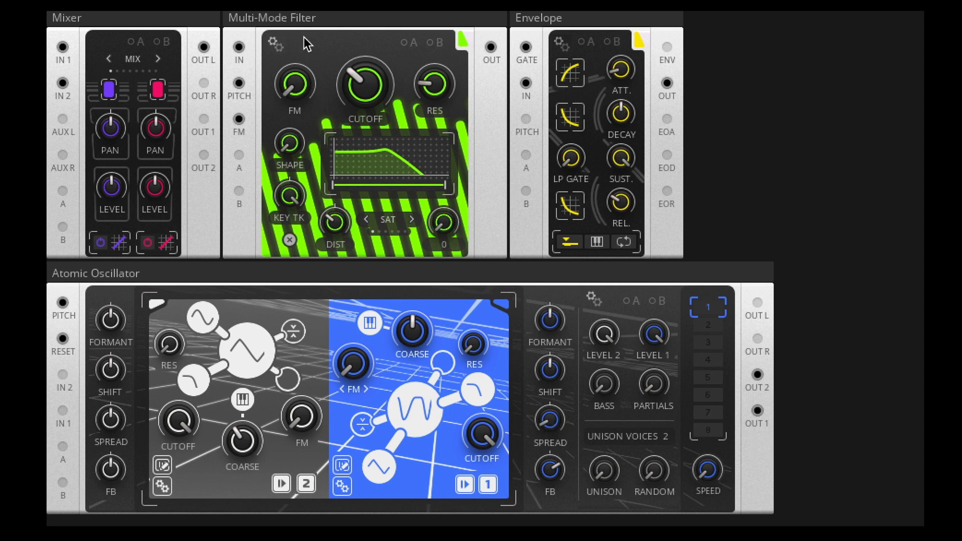
Step: Lower the filter's cutoff further and raise its resonance to about 55.8
drag(365, 85, 368, 146)
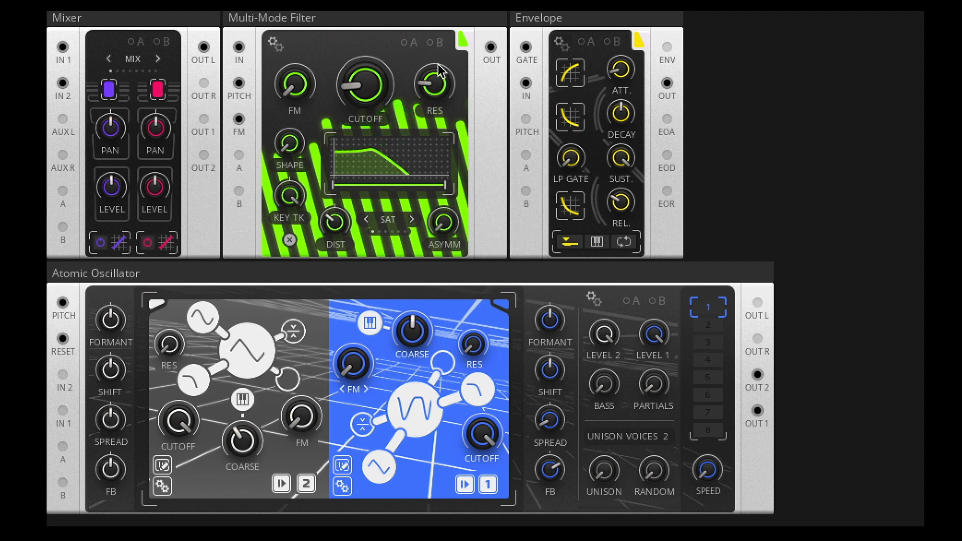
drag(425, 83, 438, 2)
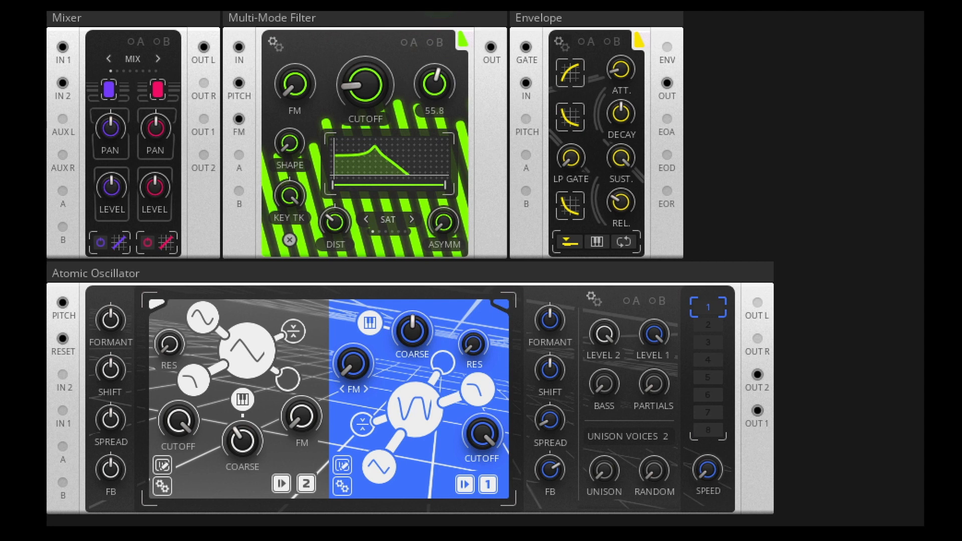
drag(361, 78, 365, 100)
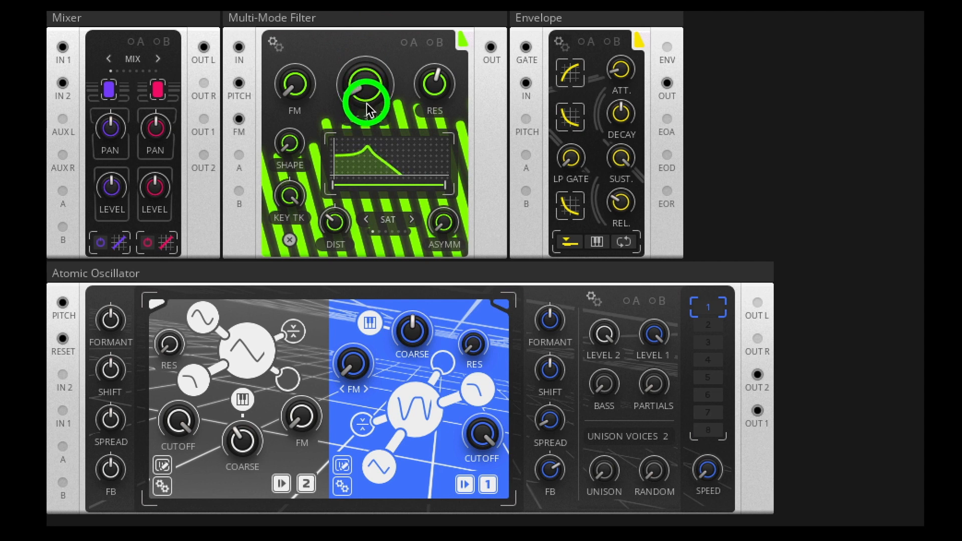
Step: Open the multi-mode filter's settings, switch its model two options back from TSK and close the settings
click(275, 44)
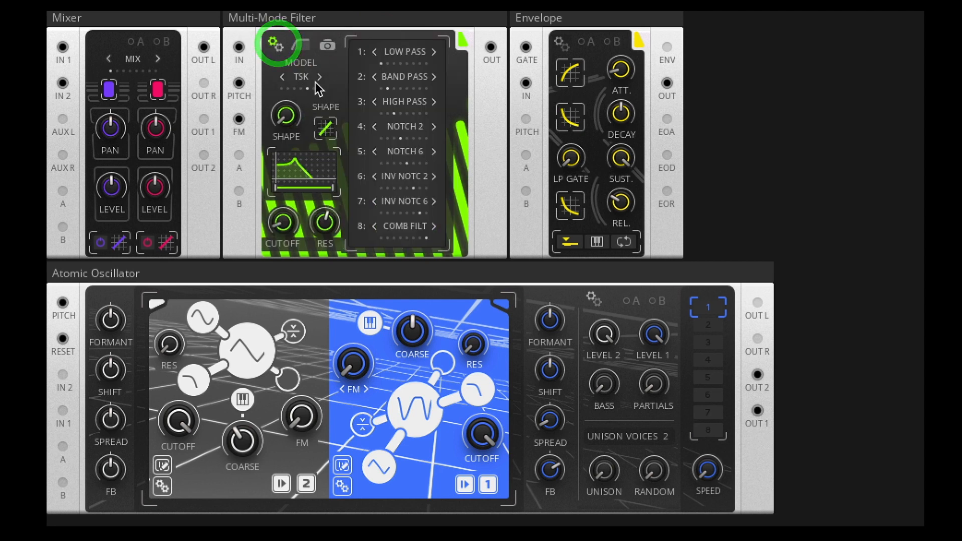
click(282, 78)
click(283, 78)
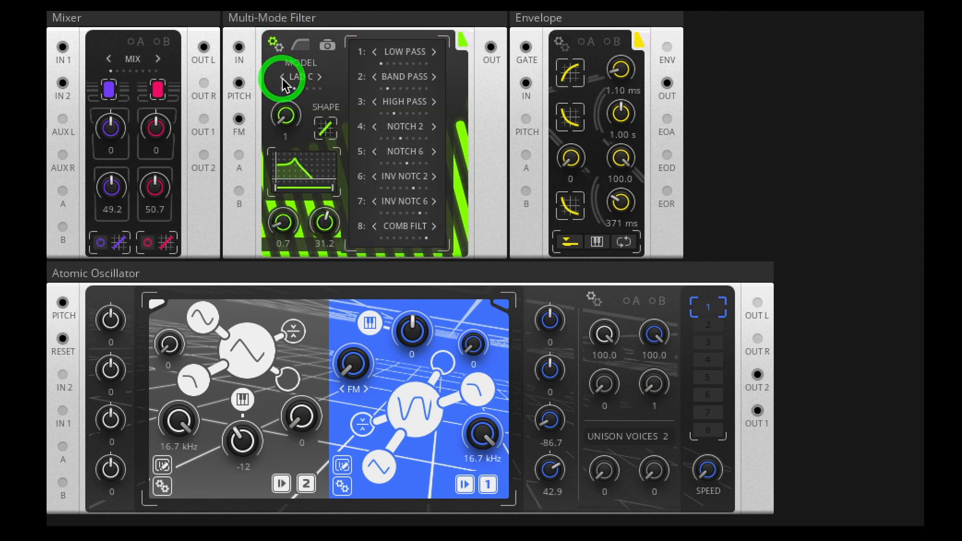
click(275, 46)
Step: Sweep the filter's cutoff and raise its distortion to the middle of its range
drag(364, 81, 366, 18)
drag(334, 222, 341, 178)
click(367, 99)
drag(365, 121, 364, 49)
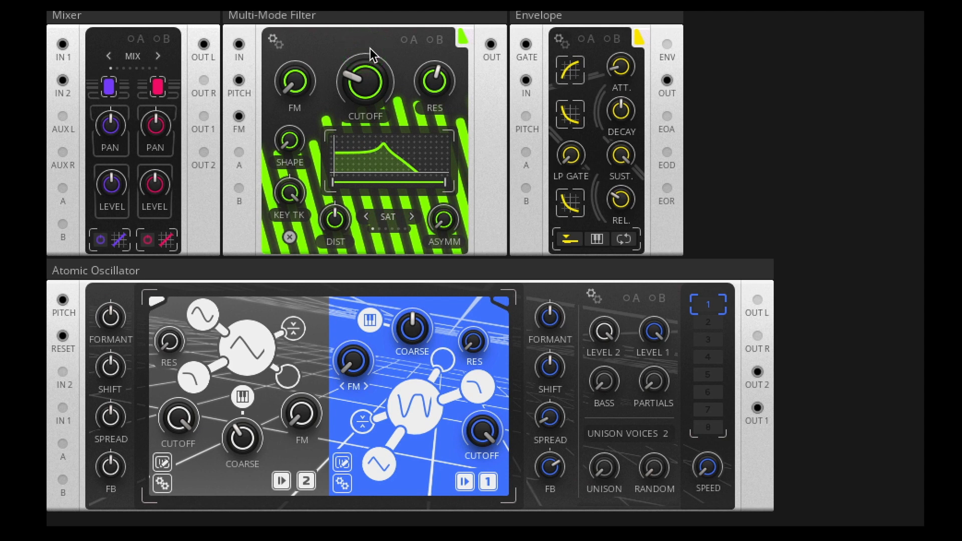
Step: Sweep the filter's cutoff up and back down and raise its distortion above the midpoint
click(111, 317)
drag(374, 84, 367, 48)
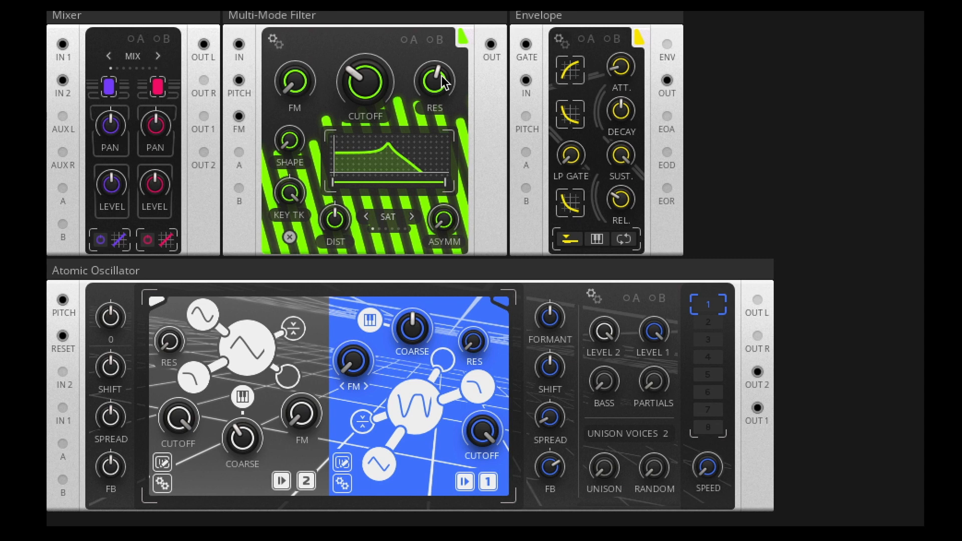
click(341, 221)
drag(372, 83, 374, 25)
drag(374, 99, 371, 139)
drag(335, 213, 338, 179)
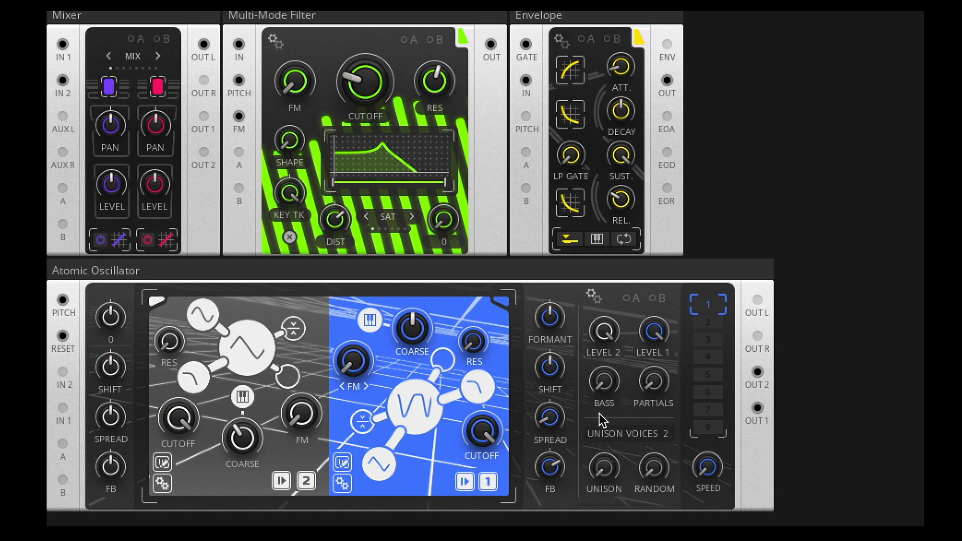
Step: Nudge oscillator 1's Spread and lower the filter's cutoff to about 139 Hz
drag(553, 419, 555, 412)
drag(367, 81, 373, 100)
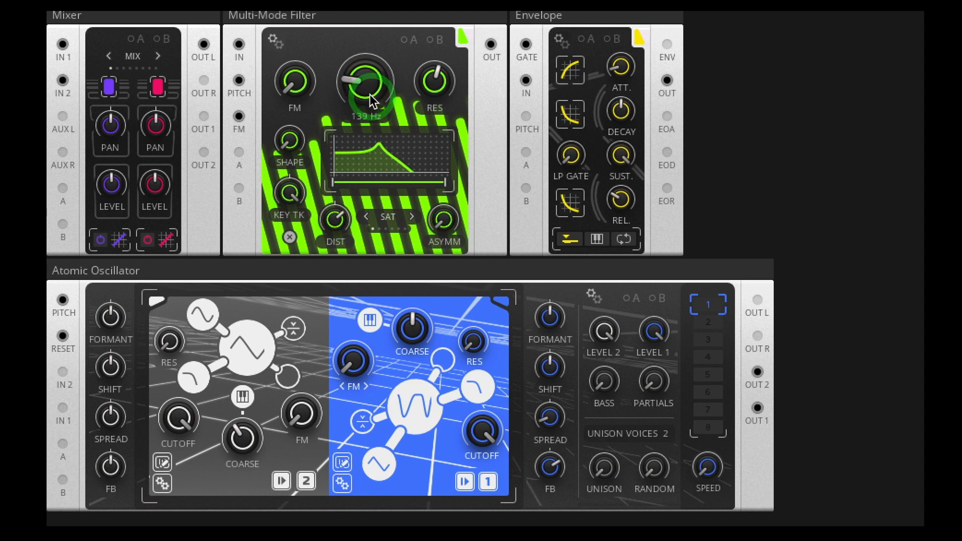
Step: Reduce the filter's resonance to about 30.8 and its distortion to below the midpoint, with the cutoff raised slightly
drag(435, 91, 435, 141)
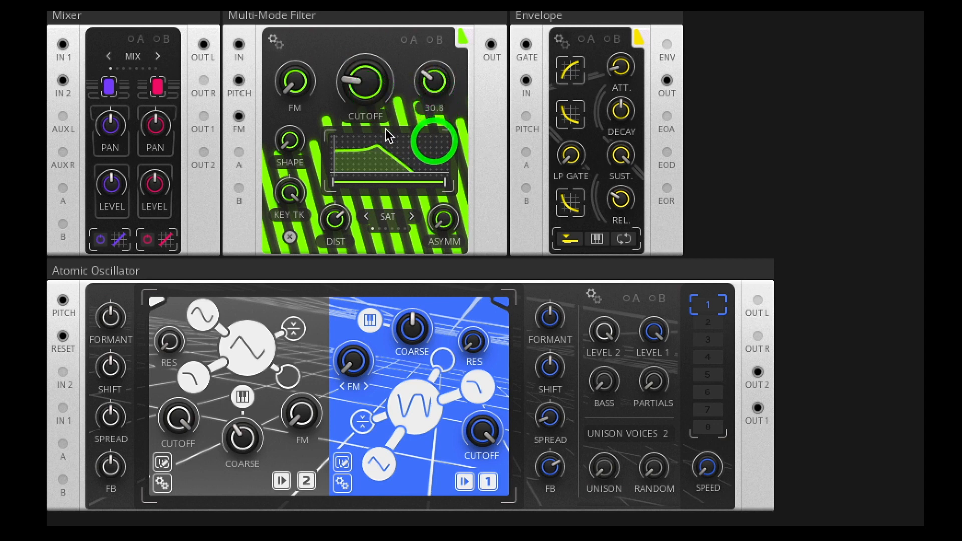
drag(336, 224, 334, 307)
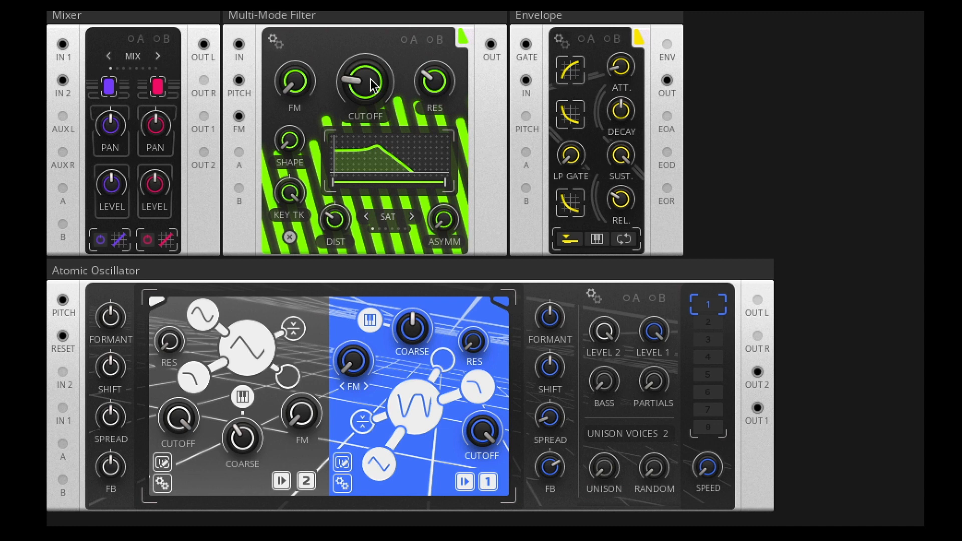
drag(371, 76, 372, 39)
Step: Make further small adjustments to oscillator 1's Spread
drag(552, 437, 556, 422)
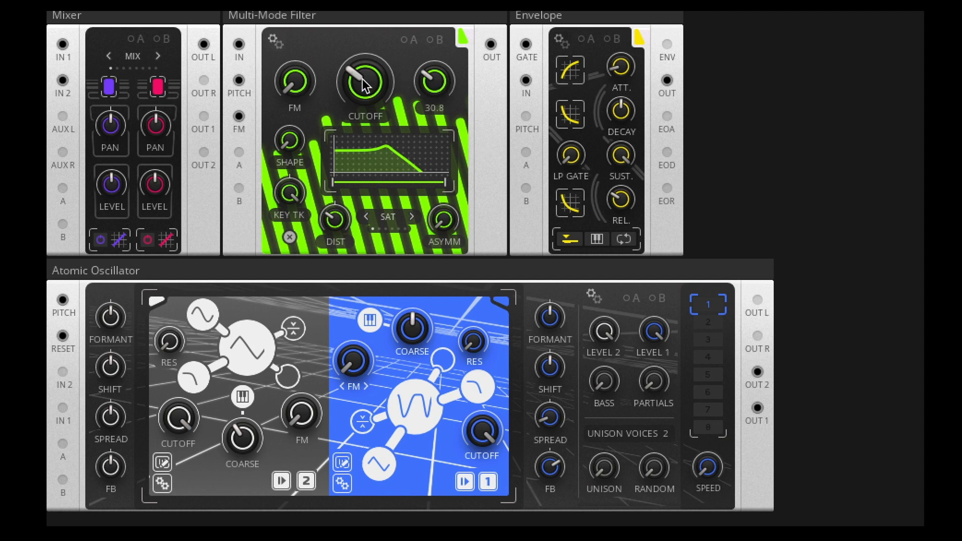
click(560, 426)
mouse_move(557, 427)
mouse_down()
mouse_move(553, 412)
mouse_move(557, 432)
mouse_up()
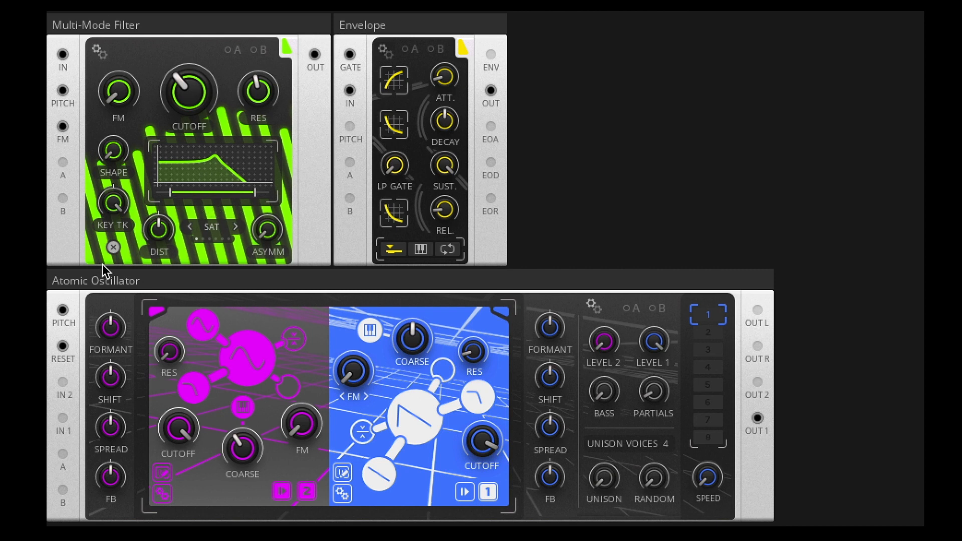
Step: Bypass the multi-mode filter and switch the Atomic Oscillator's oscillator 2 off and on again
click(113, 247)
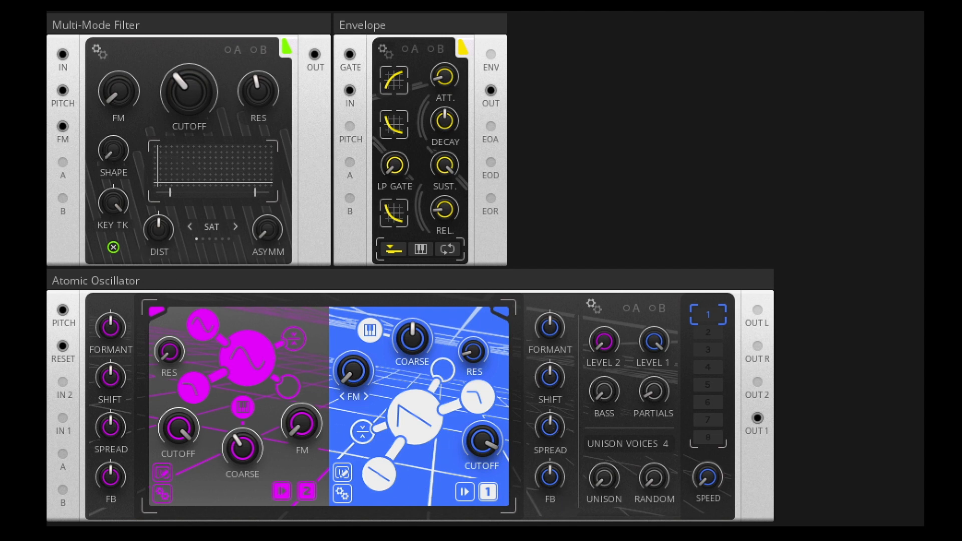
click(307, 491)
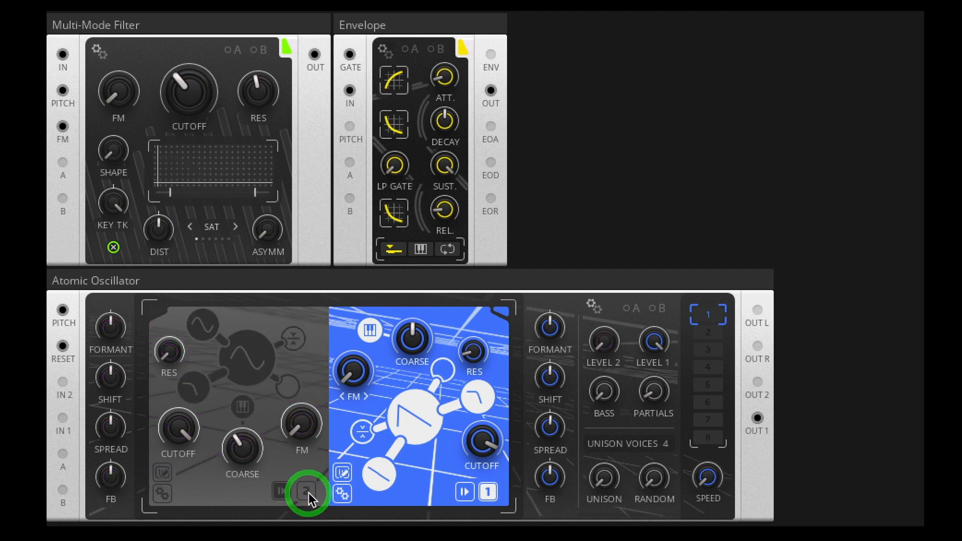
click(307, 491)
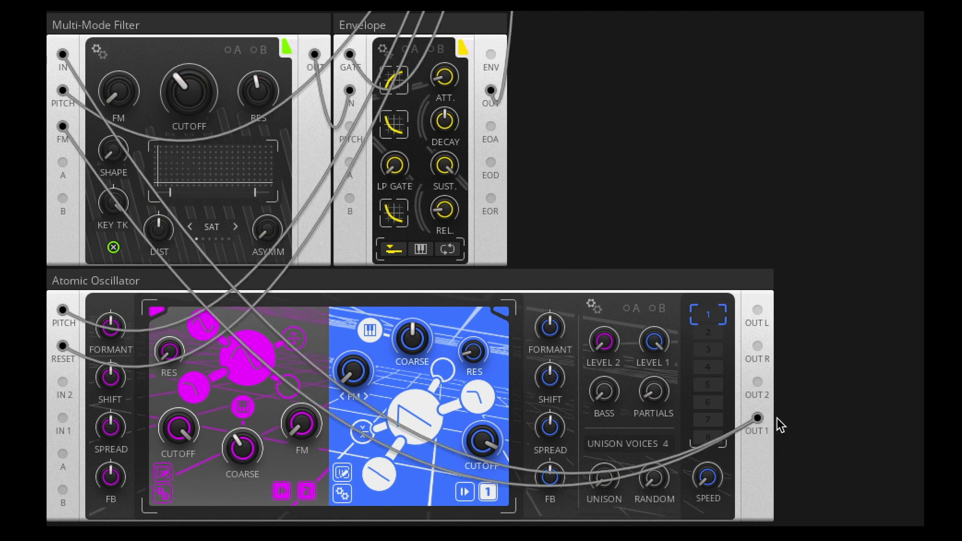
Step: Highlight the Atomic Oscillator's cable connections and make small adjustments to its Partials and oscillator 1's Spread
click(408, 279)
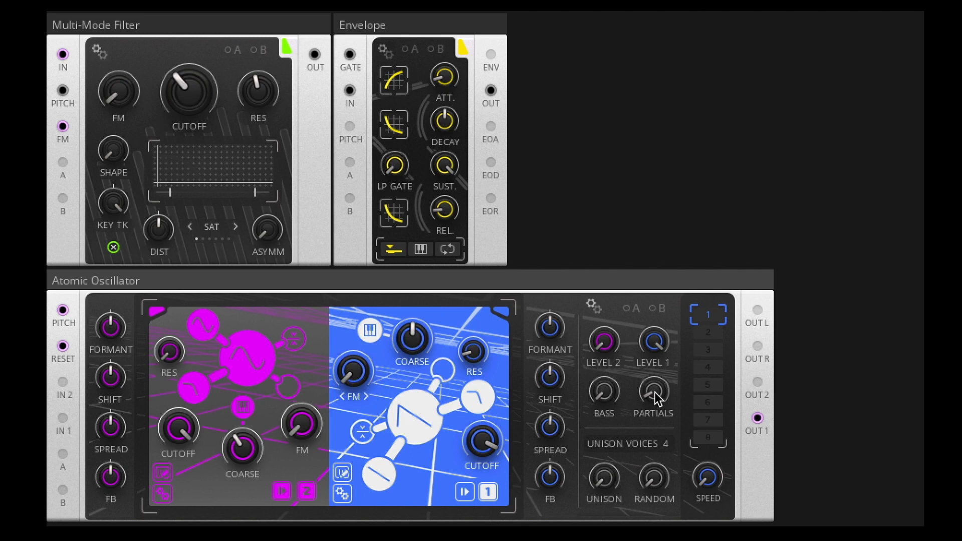
mouse_move(657, 389)
mouse_down()
mouse_move(660, 249)
mouse_move(669, 395)
mouse_up()
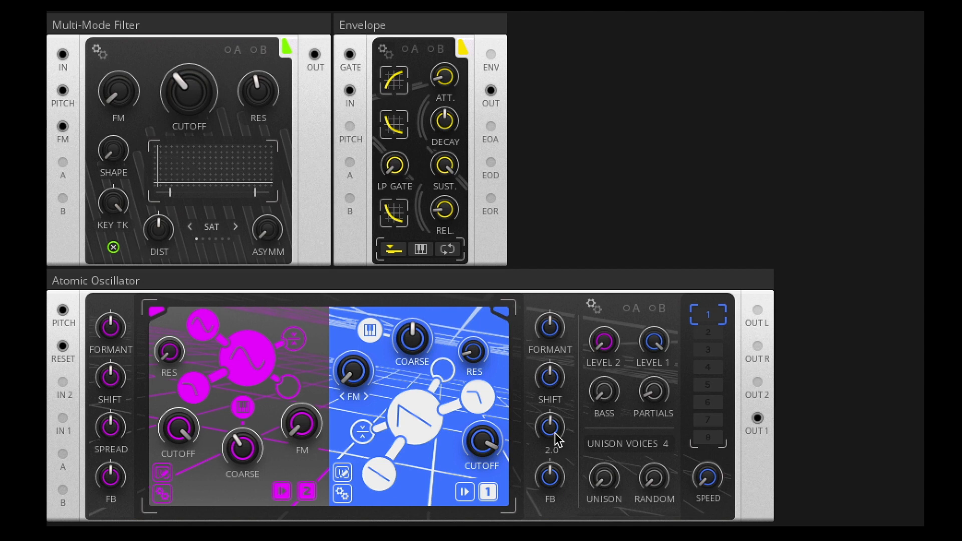
mouse_move(558, 430)
mouse_down()
mouse_move(560, 417)
mouse_move(560, 426)
mouse_up()
Step: Re-enable the multi-mode filter and raise its resonance to about 53.9, with small adjustments to cutoff and distortion
click(113, 249)
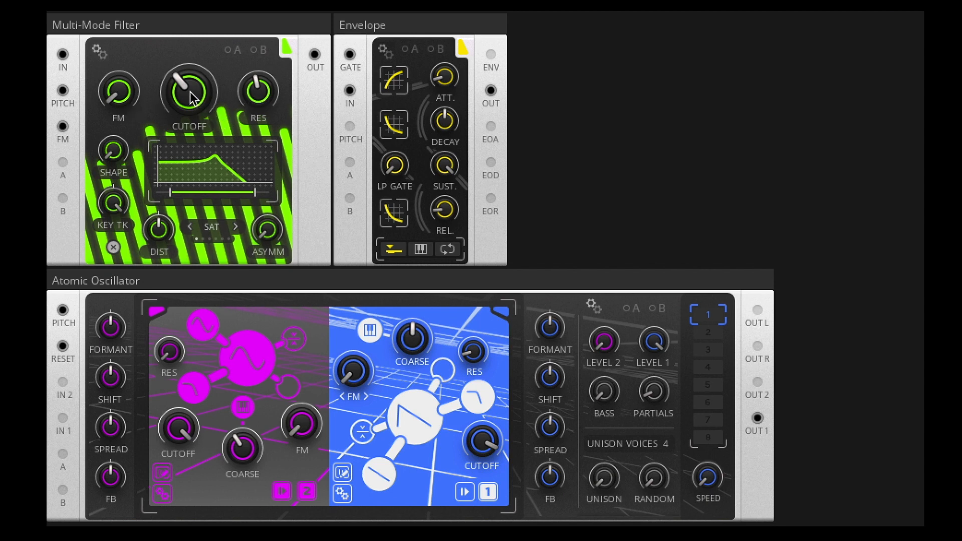
mouse_move(191, 91)
mouse_down()
mouse_move(194, 26)
mouse_move(191, 96)
mouse_up()
drag(359, 381, 359, 333)
mouse_move(209, 77)
drag(163, 232, 182, 197)
mouse_move(263, 98)
mouse_down()
mouse_move(260, 127)
mouse_move(266, 84)
mouse_up()
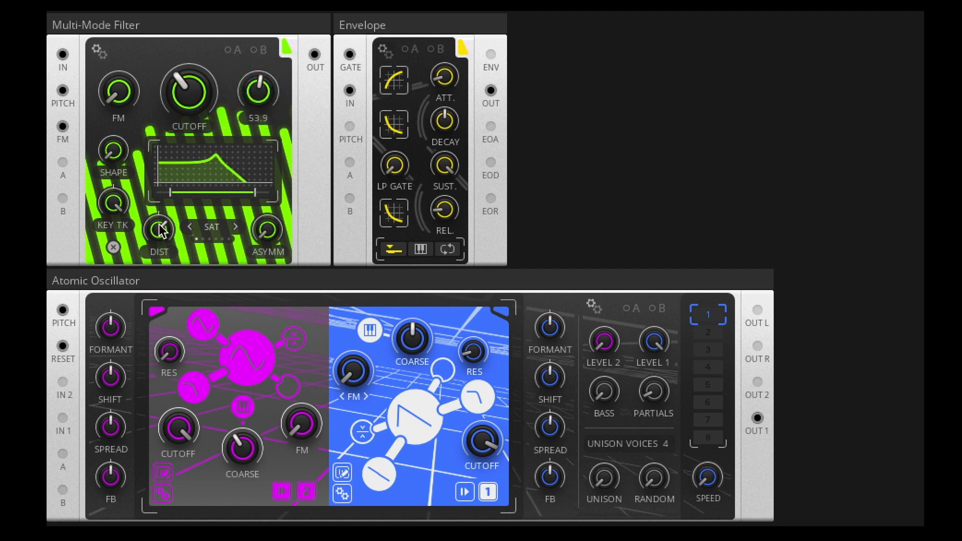
Step: Sweep the filter's resonance up and down with the cutoff around 342 Hz, and reset the resonance to its default
drag(159, 244, 159, 245)
drag(259, 95, 244, 65)
mouse_move(189, 84)
mouse_down()
mouse_move(186, 159)
mouse_move(186, 101)
mouse_up()
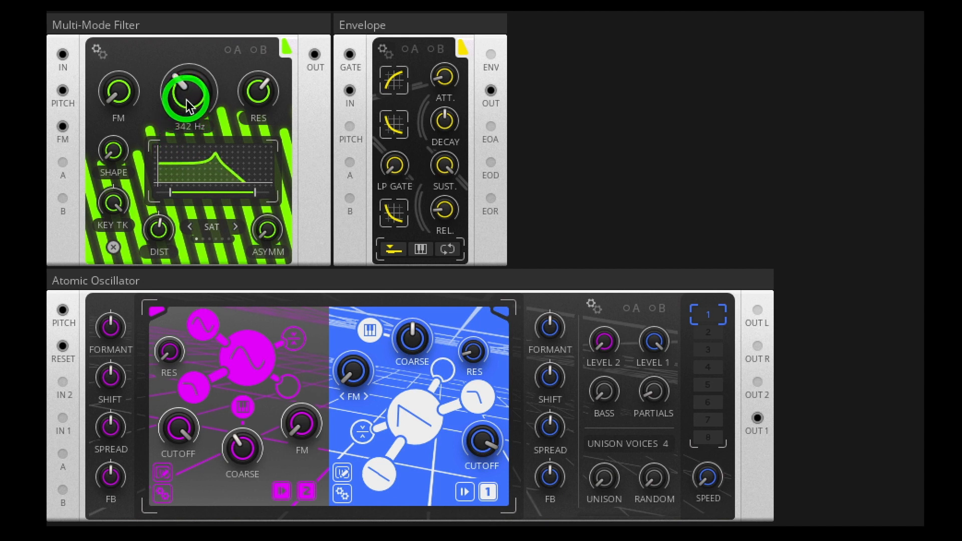
drag(262, 91, 258, 47)
drag(194, 88, 193, 96)
drag(258, 92, 270, 163)
double_click(263, 106)
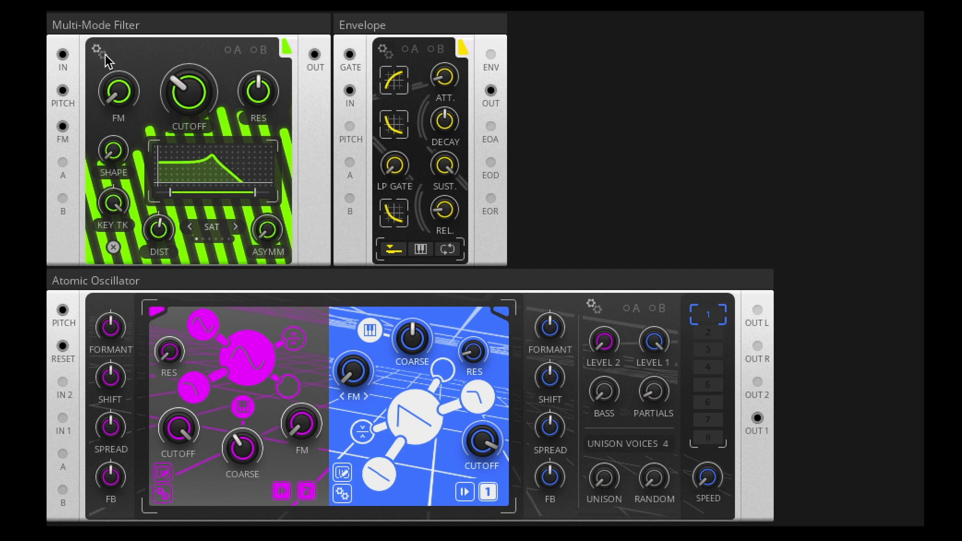
Step: Narrow the range beneath the filter's response curve to a short central span and fine-tune the cutoff
mouse_move(189, 89)
mouse_down()
mouse_move(200, 11)
mouse_move(189, 132)
mouse_move(194, 107)
mouse_up()
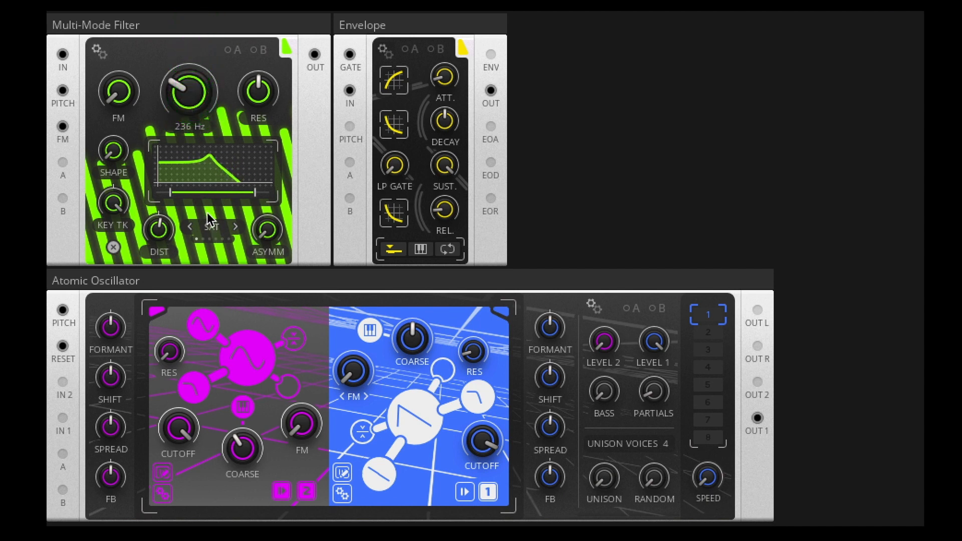
drag(223, 194, 221, 359)
drag(179, 75, 181, 50)
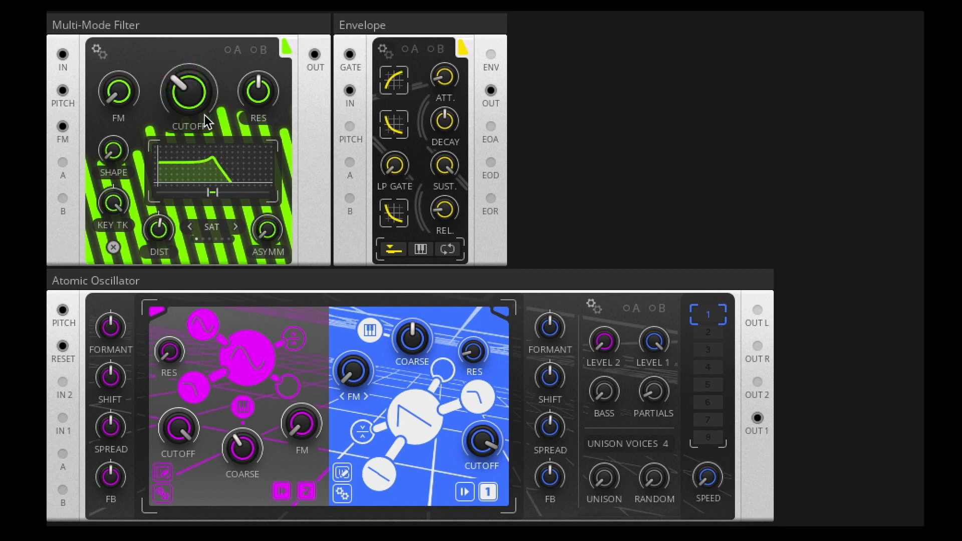
drag(195, 95, 196, 86)
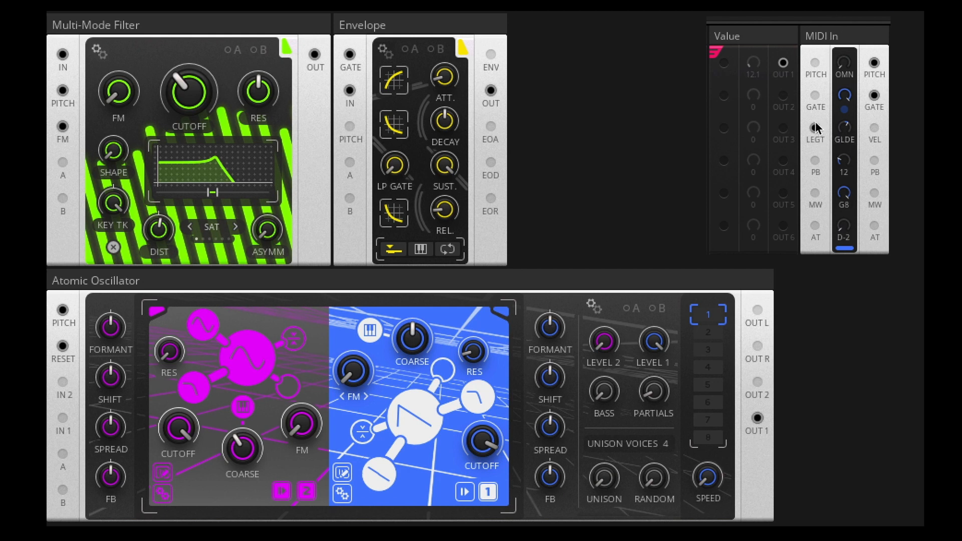
Step: Highlight the cable from the Value module to MIDI In's legato input and adjust MIDI In's glide, trying 47
click(846, 36)
click(738, 37)
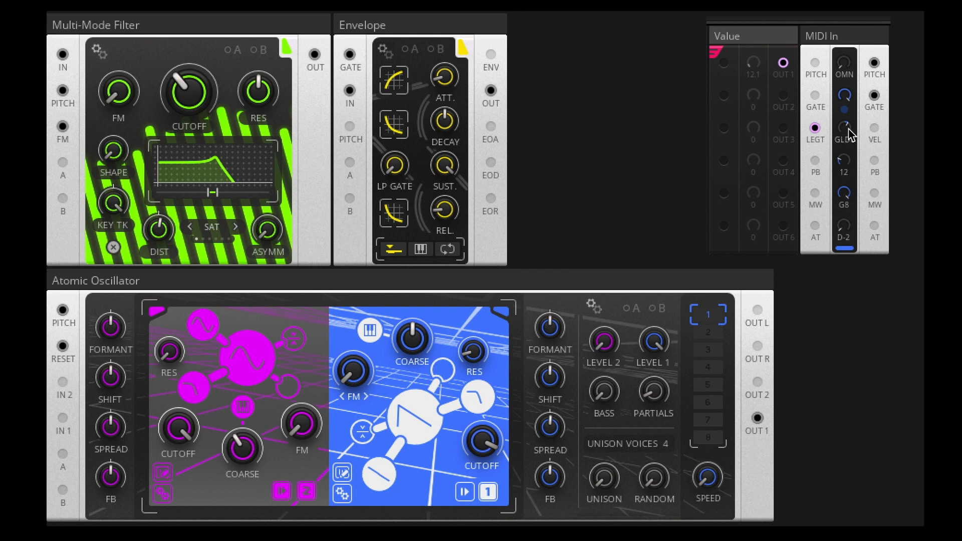
click(856, 96)
drag(857, 92, 855, 96)
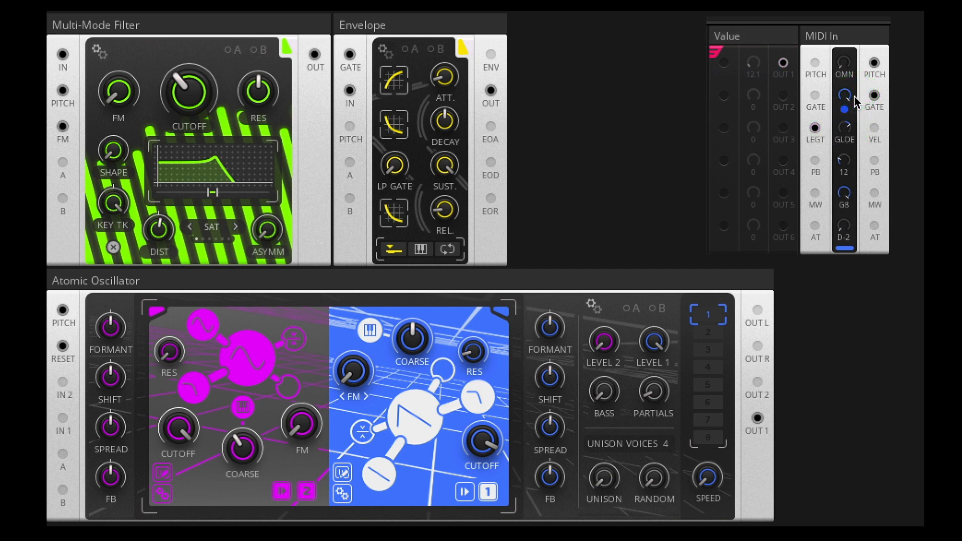
click(855, 97)
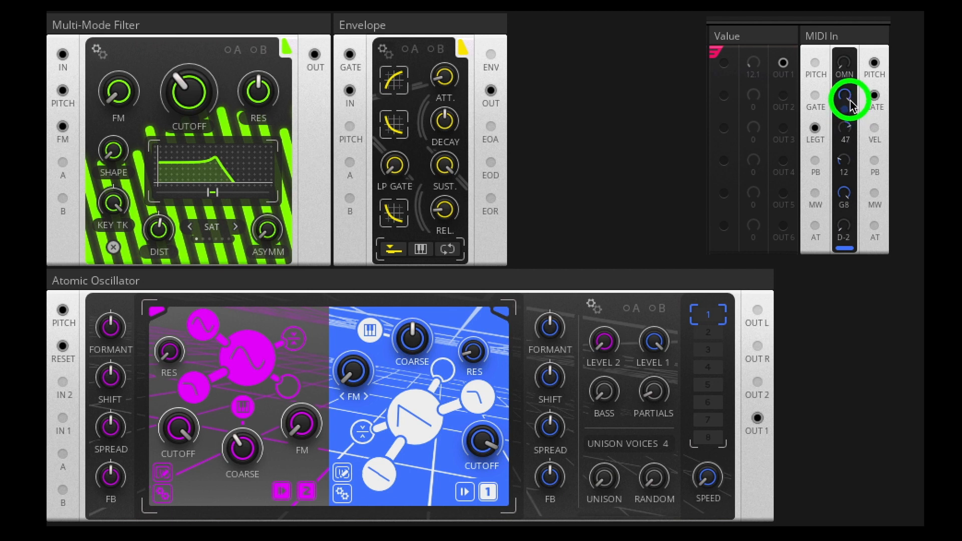
click(856, 61)
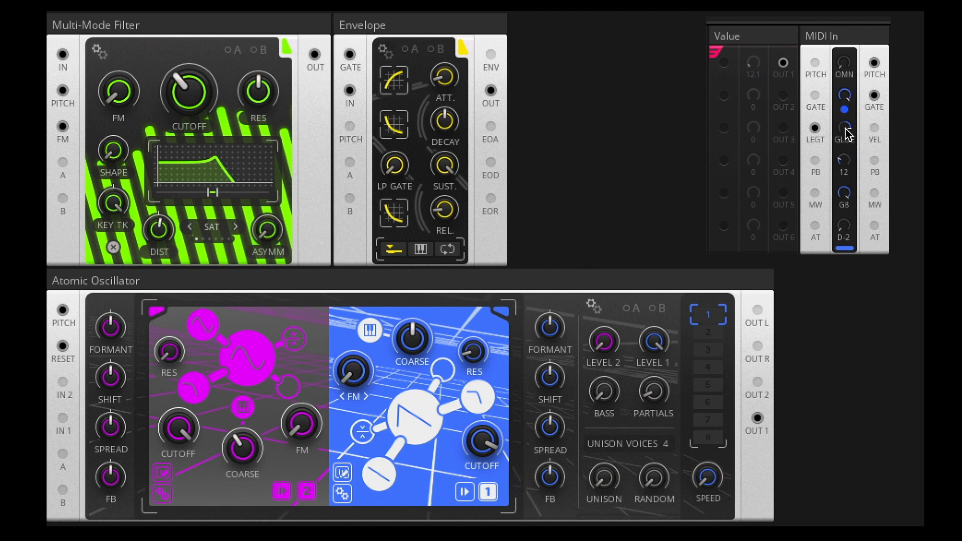
drag(846, 135, 844, 150)
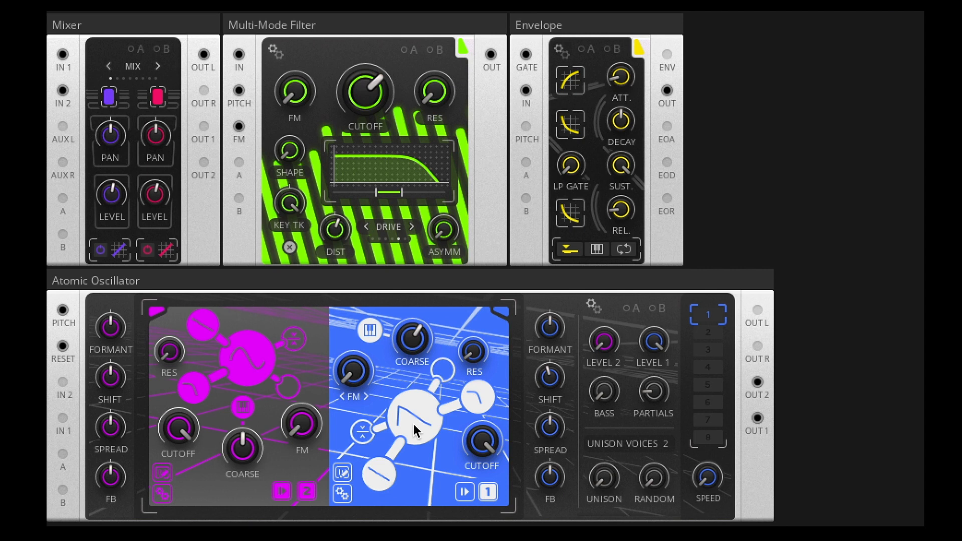
Step: Lower the Drive-mode filter's cutoff slightly and narrow the range beneath its response curve
drag(364, 94, 375, 124)
mouse_move(390, 192)
mouse_down()
mouse_move(388, 223)
mouse_move(389, 210)
mouse_up()
drag(296, 80, 297, 119)
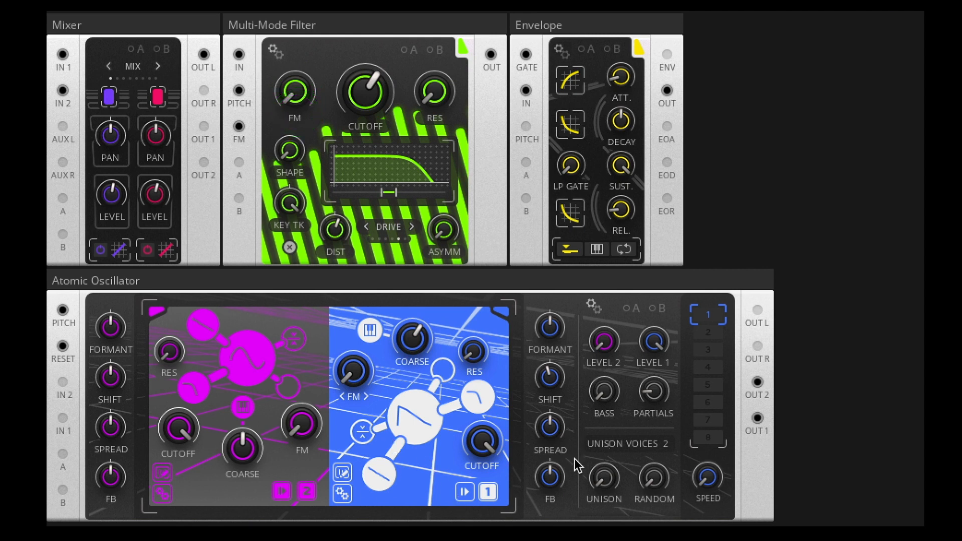
Step: Switch off the mixer's second channel and oscillator 2, and toggle oscillator 1 off and on
click(147, 250)
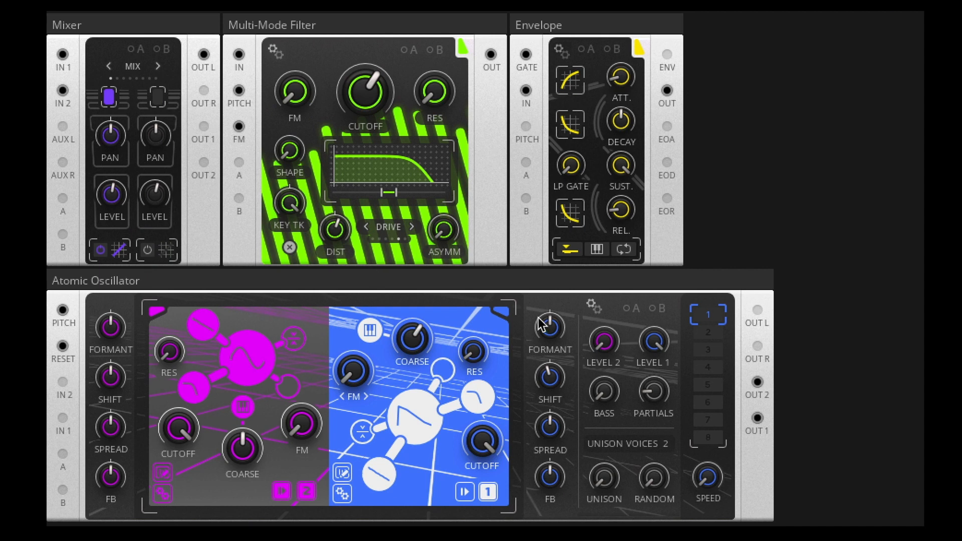
click(306, 491)
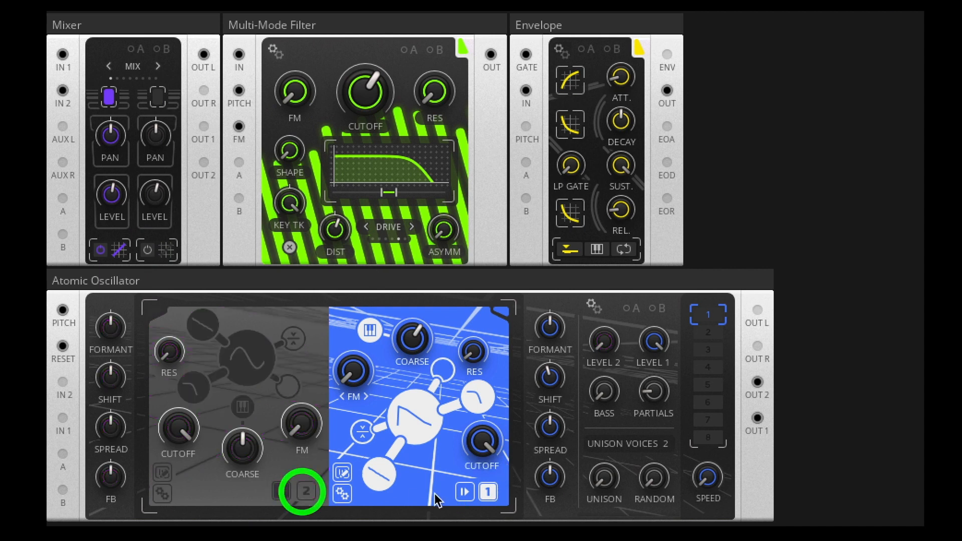
click(488, 492)
click(489, 492)
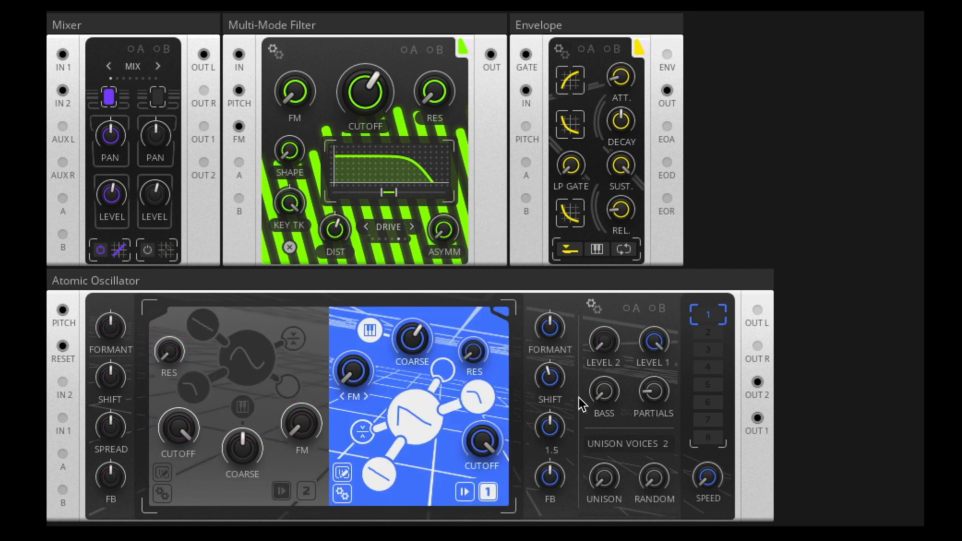
Step: Move oscillator 1's Shift slightly up and down, settling at about -11.7
mouse_move(552, 399)
mouse_move(557, 377)
mouse_down()
mouse_move(562, 332)
mouse_move(557, 381)
mouse_up()
mouse_move(558, 455)
drag(557, 373, 558, 365)
mouse_move(558, 453)
drag(556, 378, 559, 391)
Step: Bypass the filter to try oscillator 1's feedback and a small Partials change, reset the feedback, and re-enable the filter
click(290, 249)
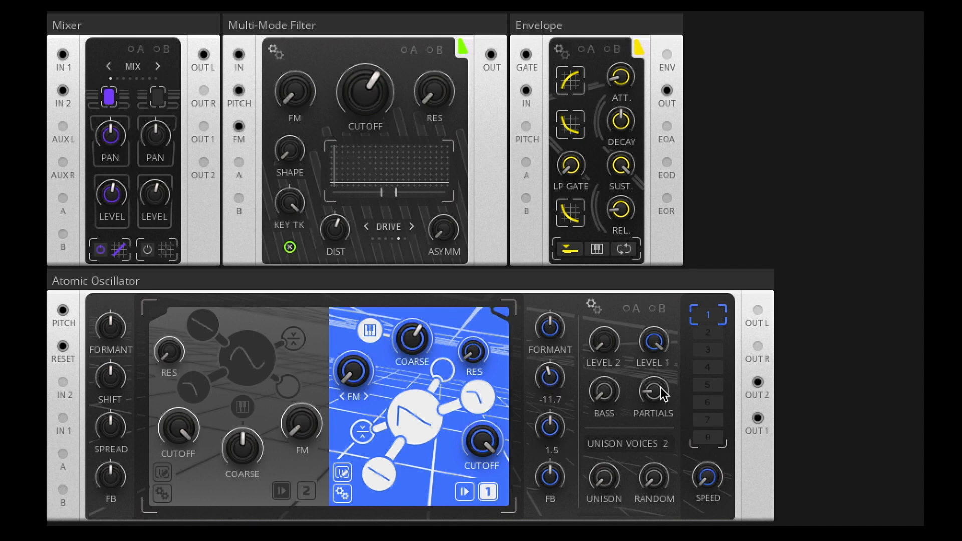
mouse_move(661, 388)
mouse_down()
mouse_move(658, 308)
mouse_move(659, 390)
mouse_up()
drag(555, 477, 563, 399)
drag(554, 490, 545, 520)
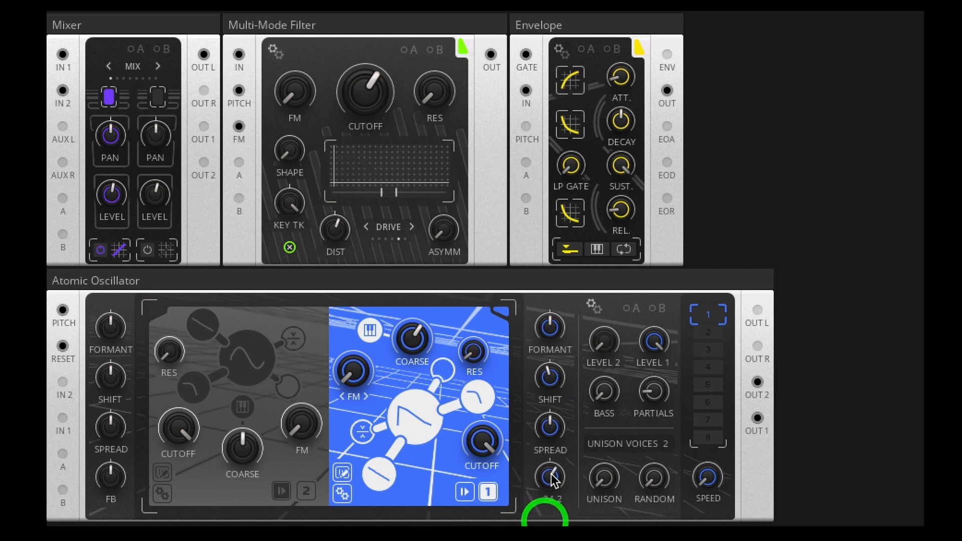
double_click(551, 477)
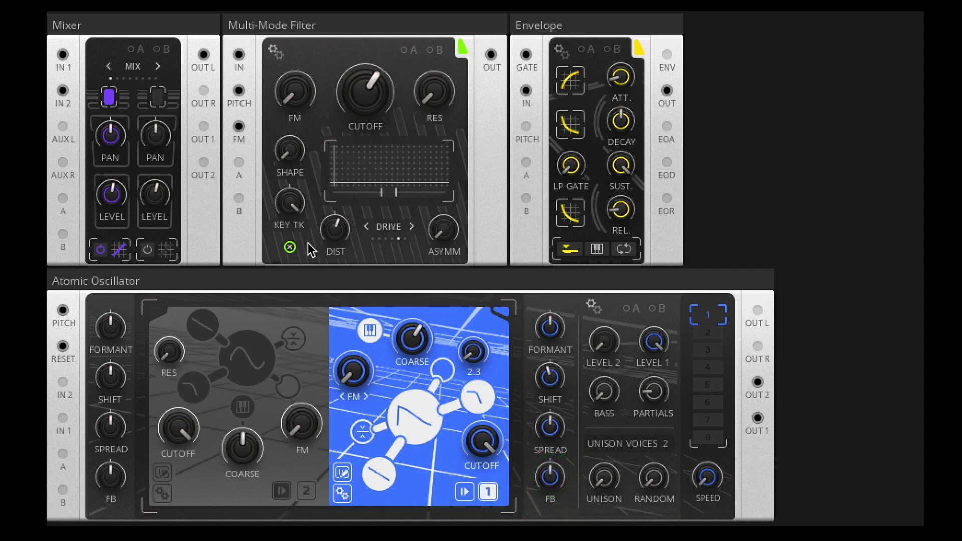
click(289, 247)
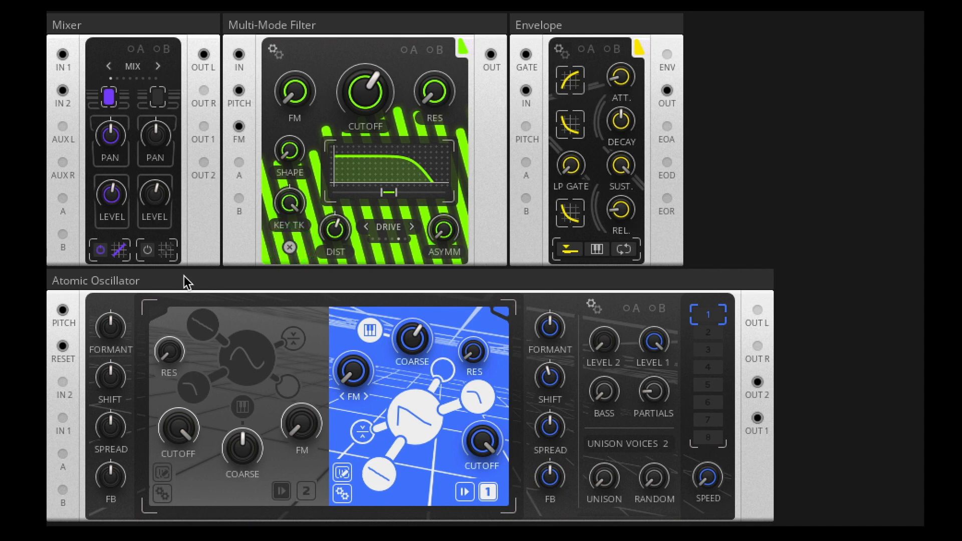
Step: Isolate the mixer's second channel, switch oscillator 2 back on, and restore the mixer's first channel
click(150, 254)
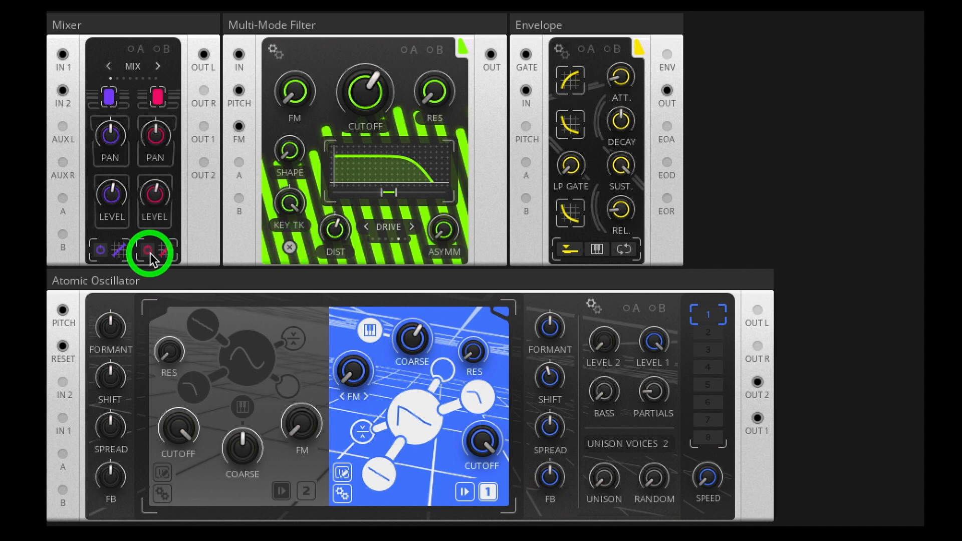
click(102, 252)
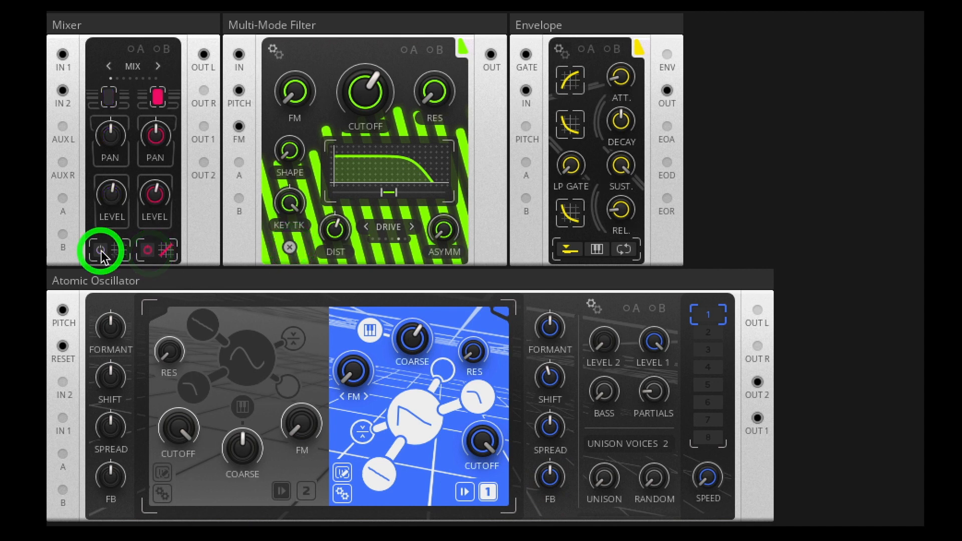
click(309, 492)
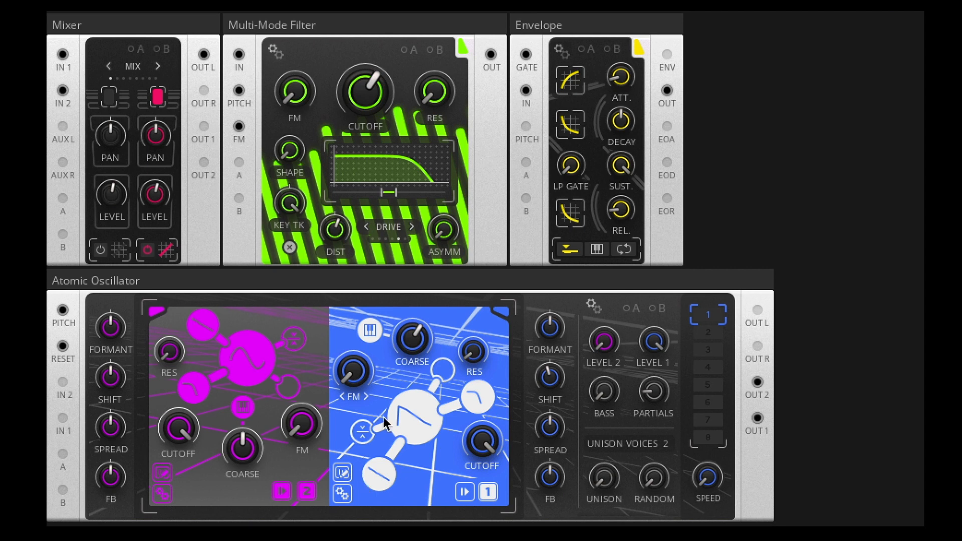
mouse_move(415, 365)
click(102, 250)
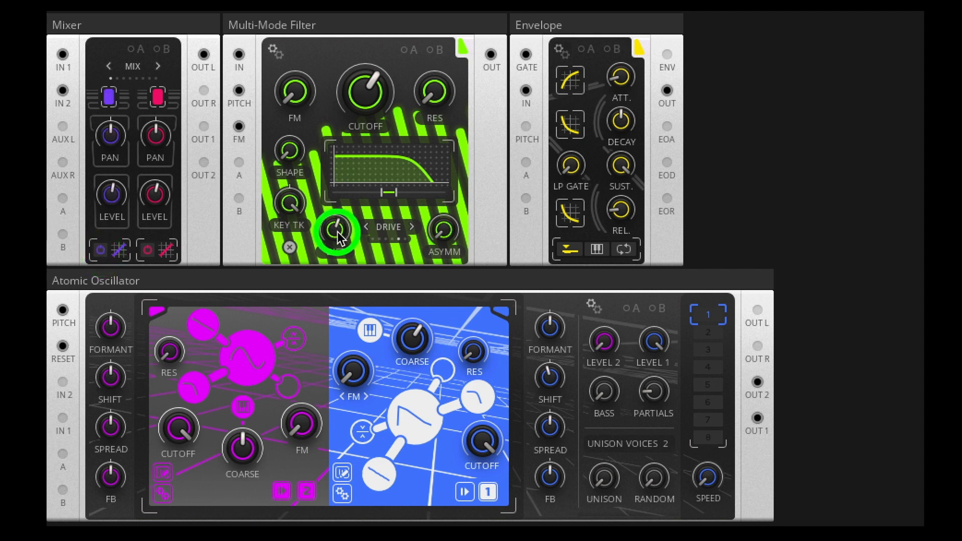
Step: Lower the filter's cutoff to around 600 Hz and reduce its distortion, with the resonance raised slightly
mouse_move(337, 231)
mouse_down()
mouse_move(337, 242)
mouse_move(344, 211)
mouse_move(342, 232)
mouse_up()
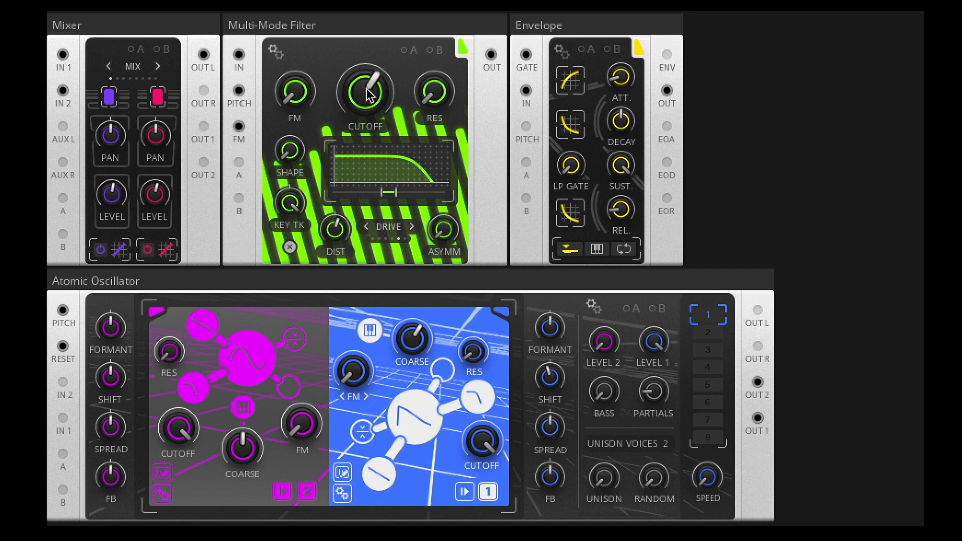
mouse_move(366, 88)
mouse_down()
mouse_move(369, 43)
mouse_move(442, 44)
mouse_move(441, 29)
mouse_move(439, 52)
mouse_move(354, 83)
mouse_move(364, 129)
mouse_move(369, 95)
mouse_move(430, 97)
mouse_move(441, 38)
mouse_move(367, 129)
mouse_move(368, 103)
mouse_up()
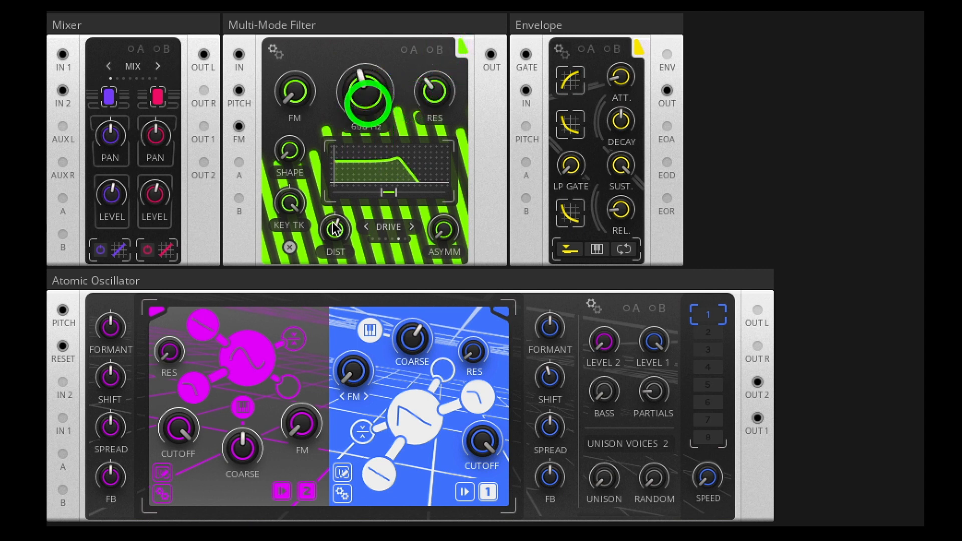
drag(335, 230, 337, 294)
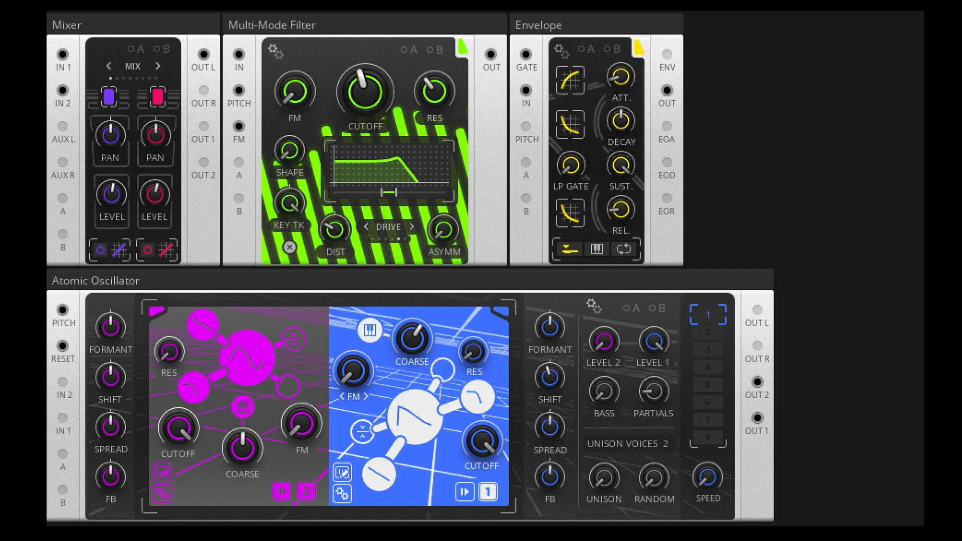
Step: Raise the filter's resonance beyond 57.4 while sweeping the cutoff up to about 1.04 kHz and down to about 608 Hz
drag(373, 93, 385, 69)
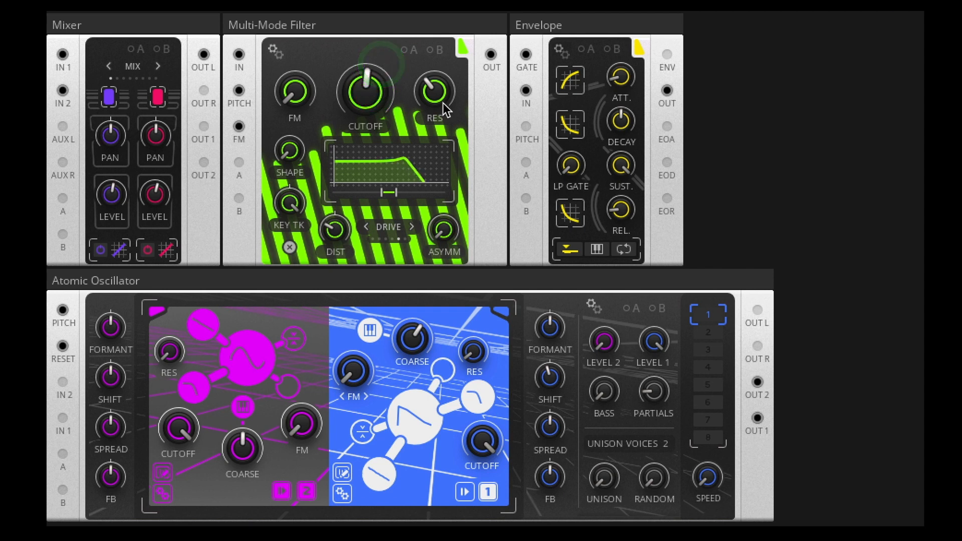
drag(438, 94, 443, 55)
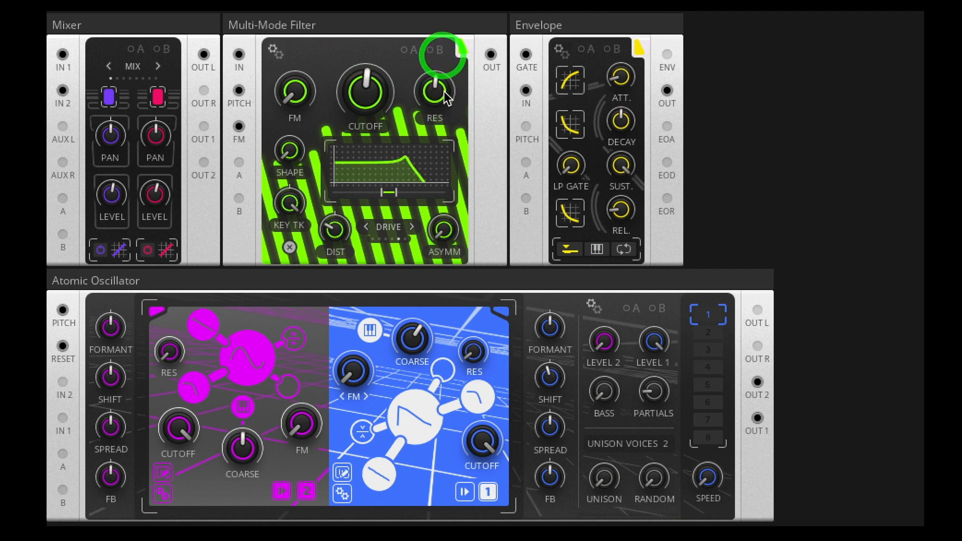
drag(430, 90, 433, 75)
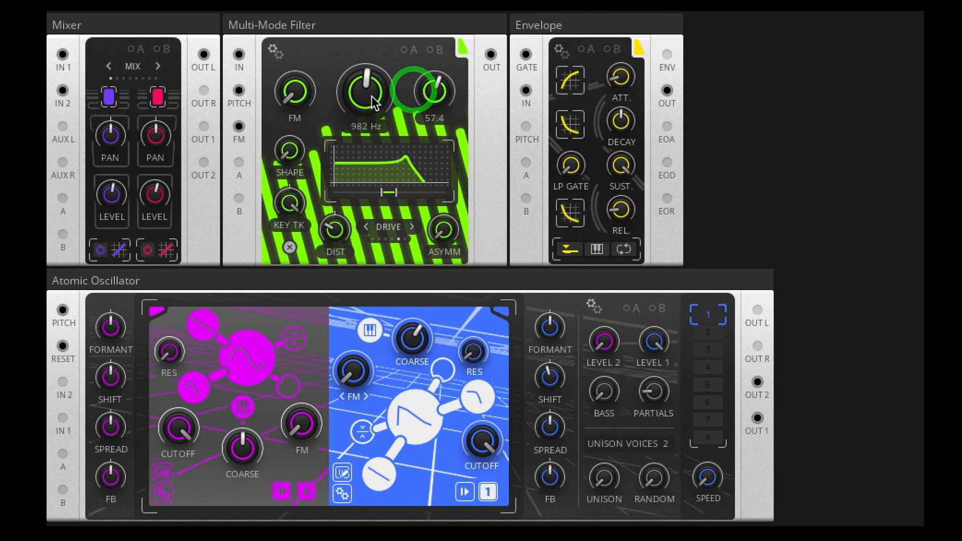
mouse_move(371, 96)
mouse_down()
mouse_move(369, 170)
mouse_move(360, 25)
mouse_move(365, 92)
mouse_up()
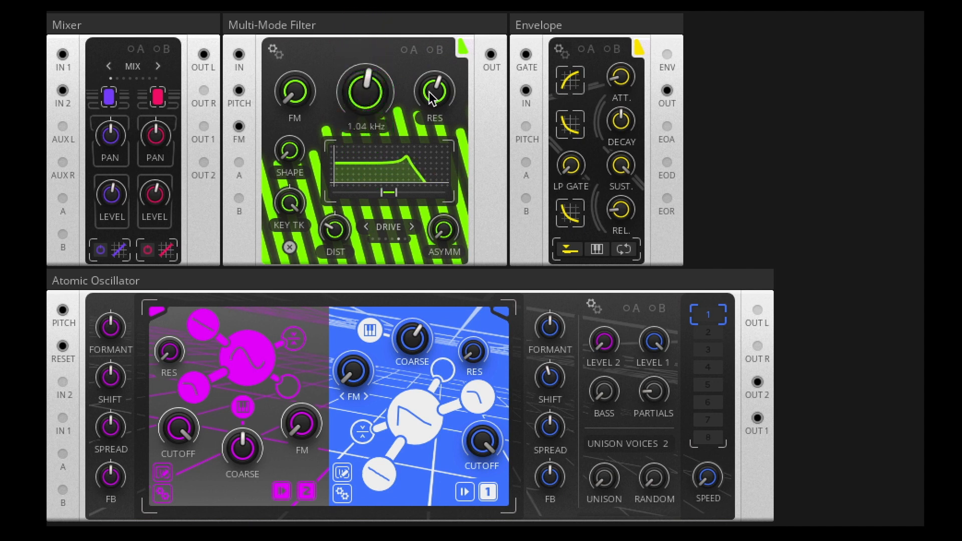
drag(435, 94, 435, 59)
drag(368, 89, 368, 114)
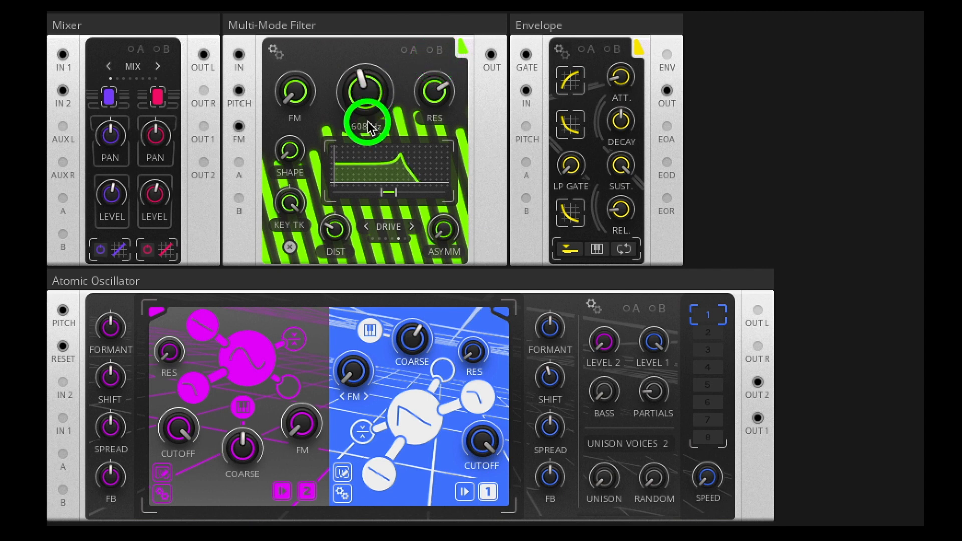
Step: Set the Multi-Mode Filter's model to LAD A
click(275, 52)
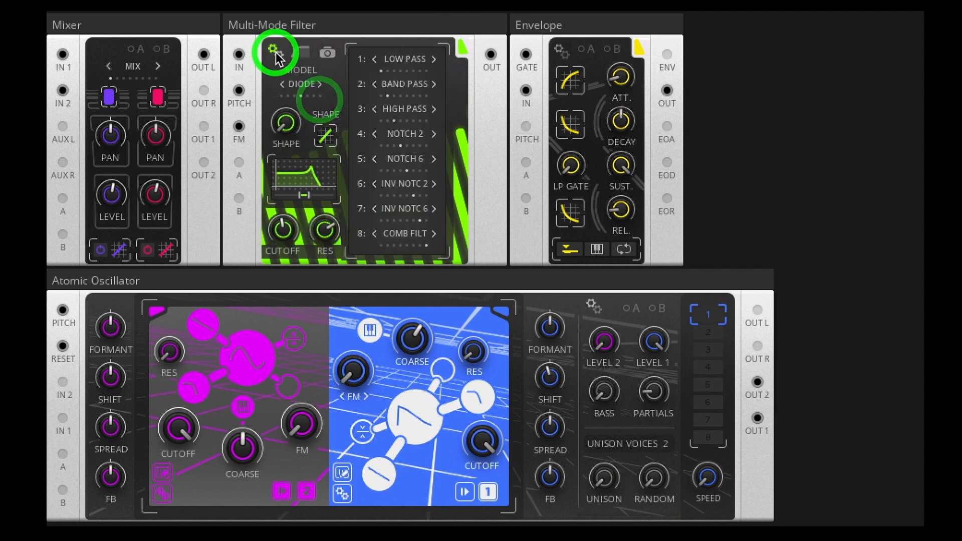
click(280, 86)
click(280, 84)
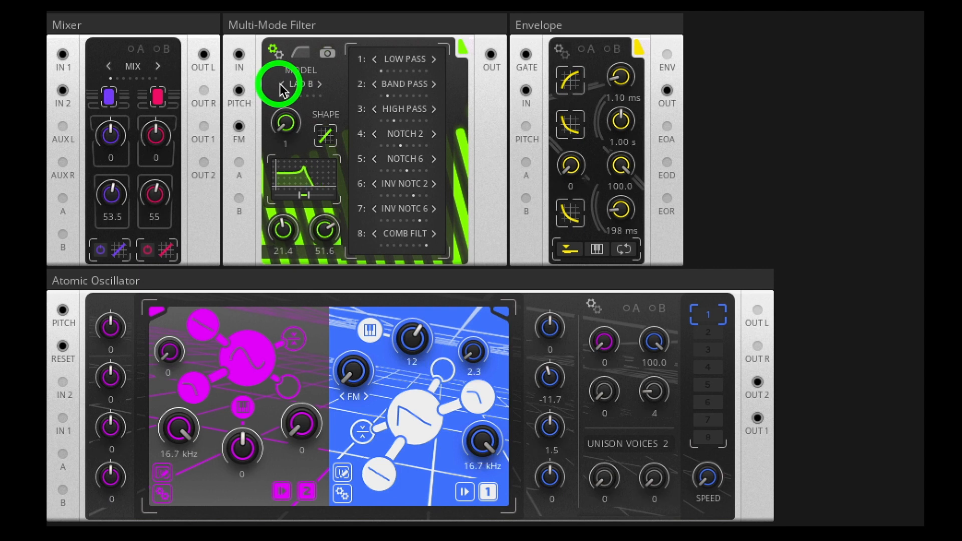
click(281, 86)
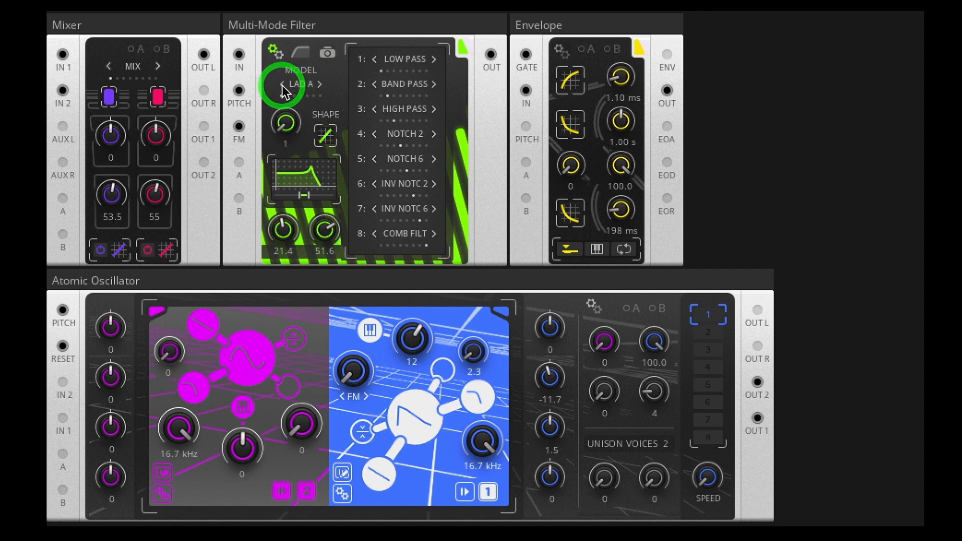
click(275, 51)
Step: Lower the filter's cutoff to around 225 Hz and raise its resonance
drag(435, 93, 433, 122)
drag(372, 88, 376, 107)
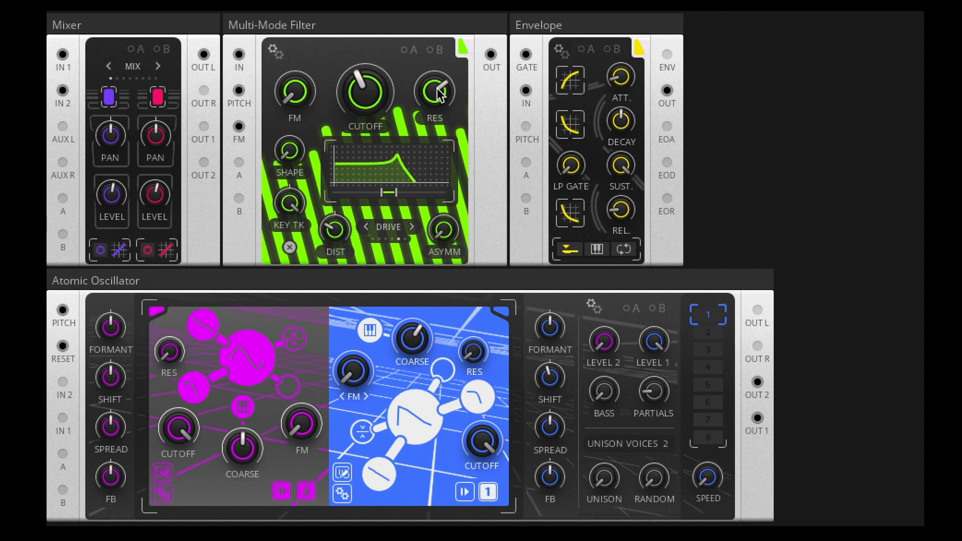
drag(438, 93, 443, 54)
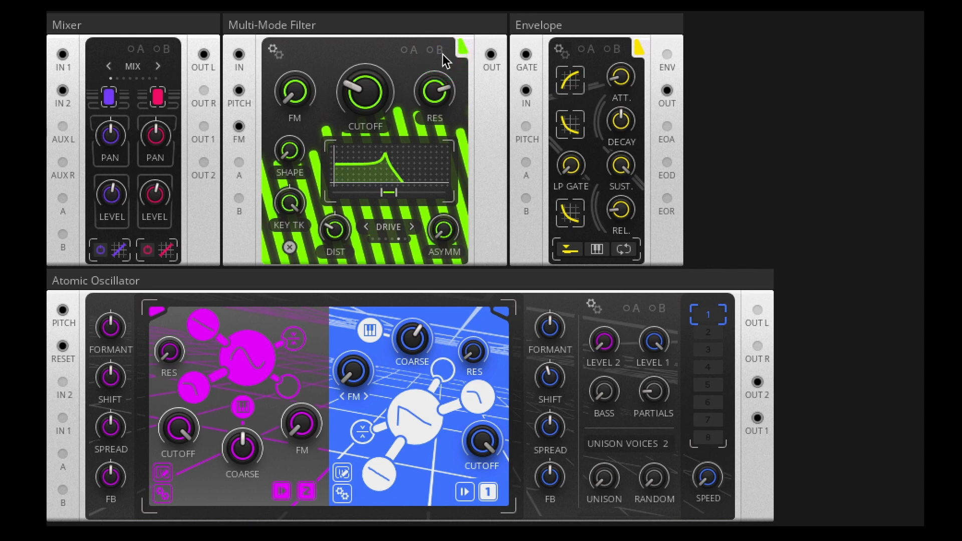
drag(443, 54, 338, 167)
mouse_move(351, 106)
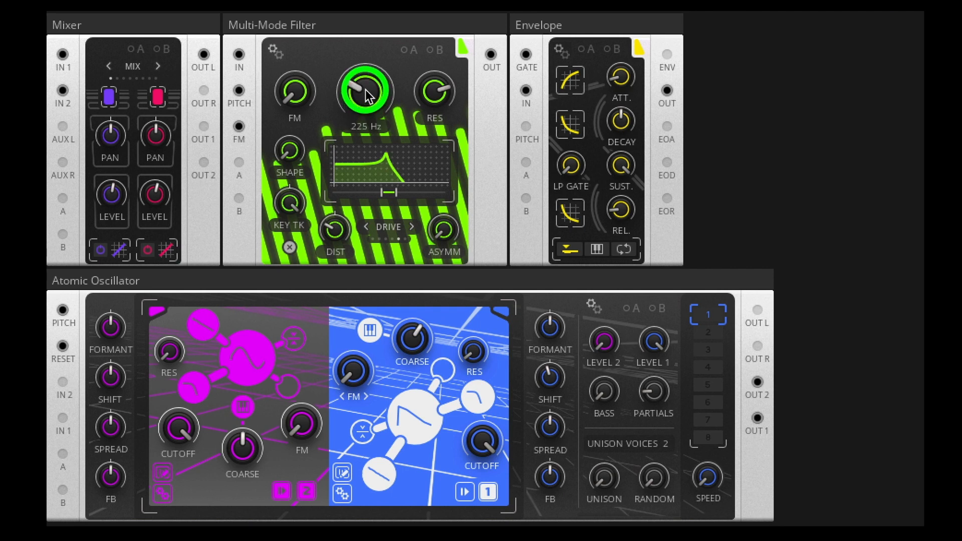
drag(365, 94, 350, 90)
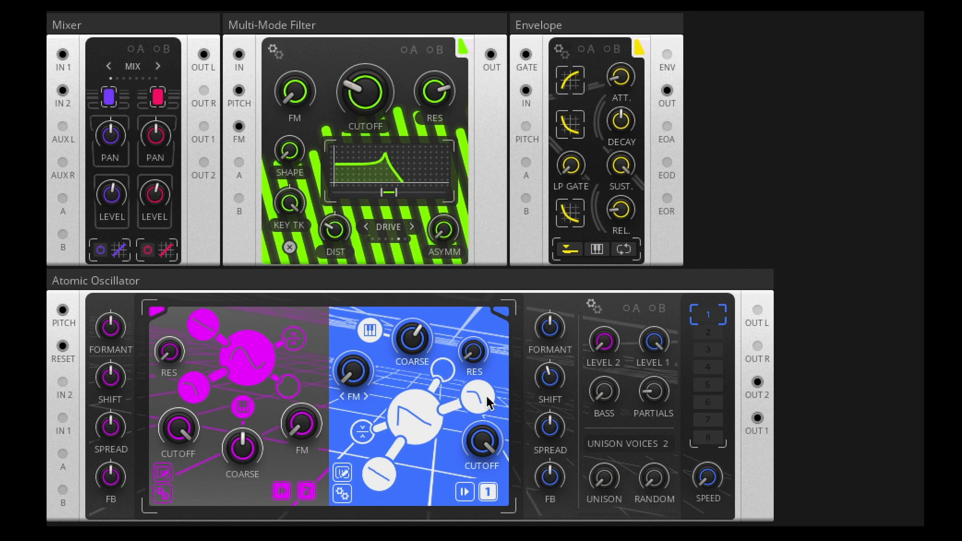
Step: Sweep the filter's cutoff slightly up and back down, and increase its distortion
drag(366, 91, 366, 73)
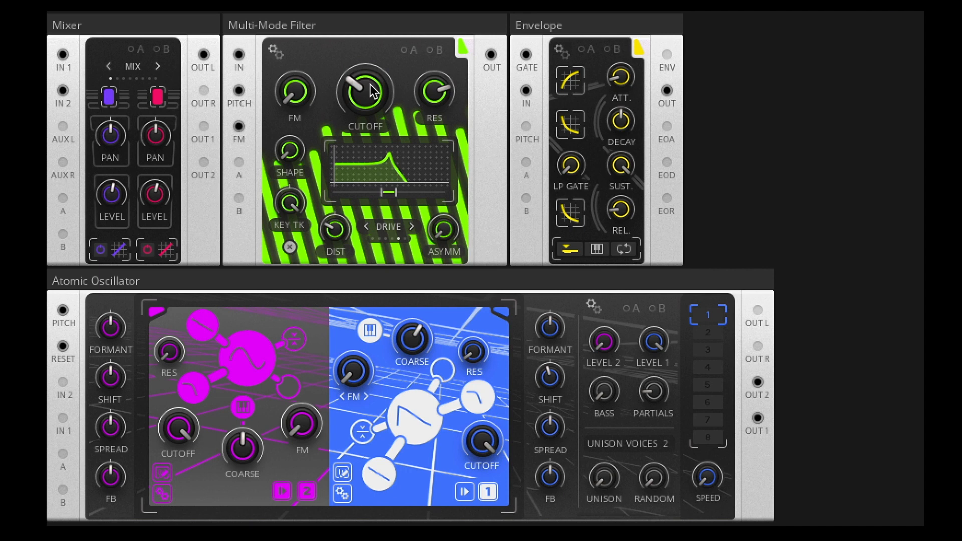
mouse_move(389, 194)
mouse_down()
mouse_move(392, 101)
mouse_move(392, 196)
mouse_up()
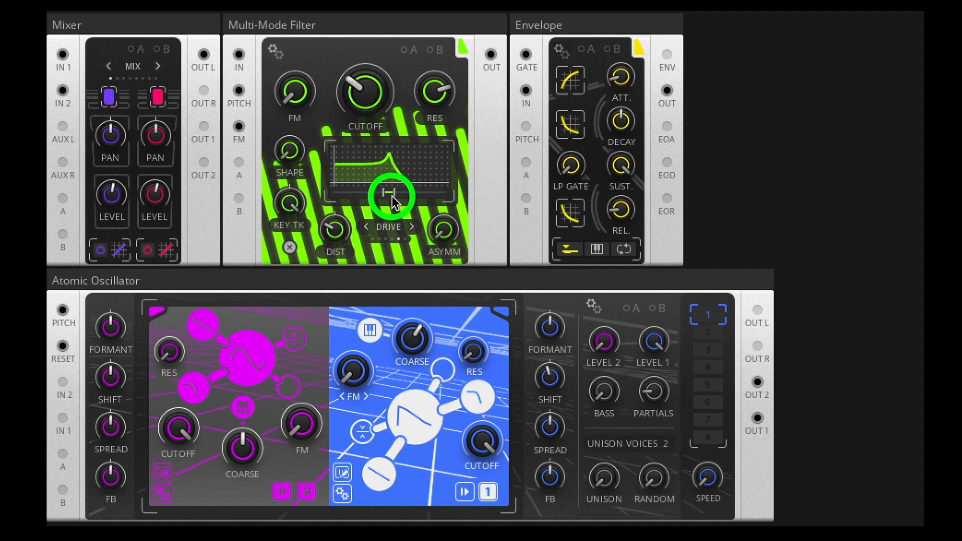
mouse_move(371, 96)
mouse_down()
mouse_move(368, 60)
mouse_move(369, 126)
mouse_move(359, 103)
mouse_up()
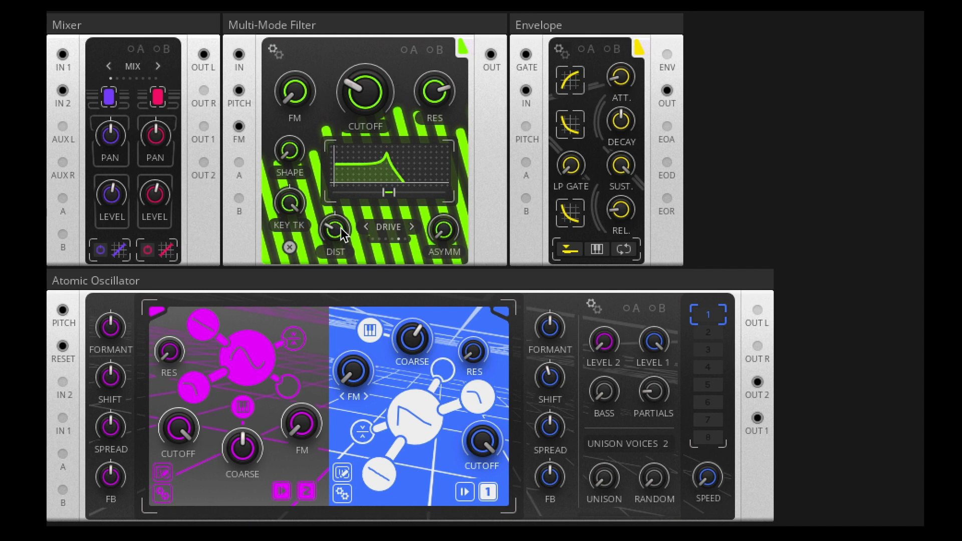
drag(340, 228, 353, 123)
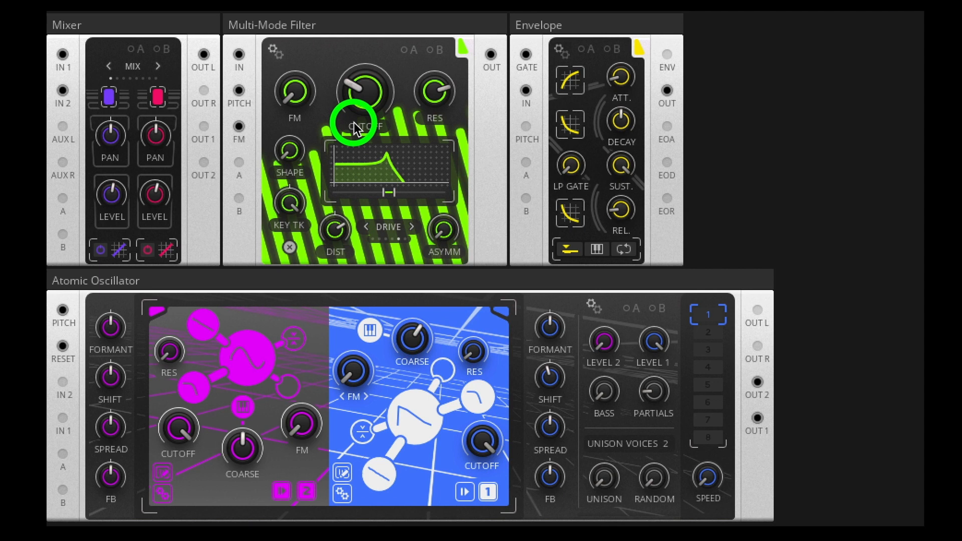
drag(336, 229, 332, 230)
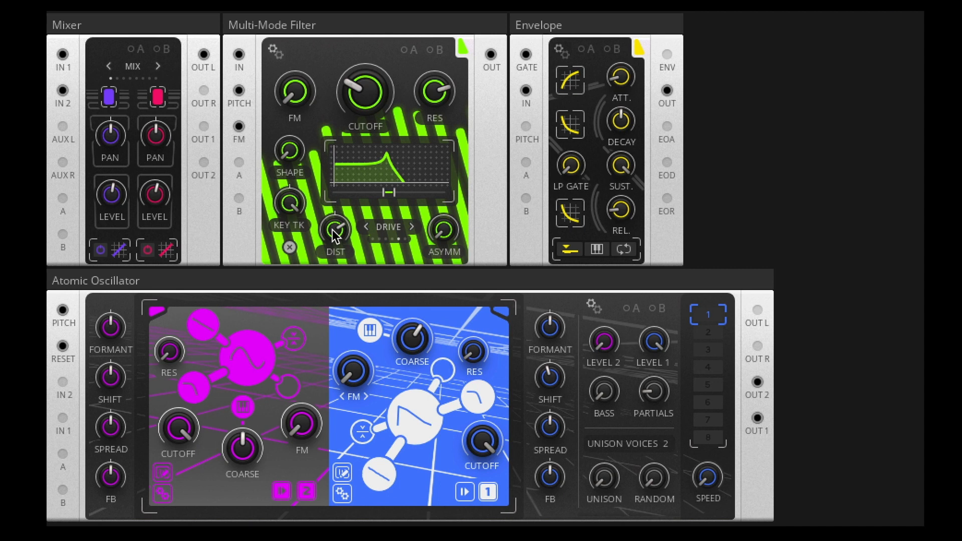
mouse_move(306, 202)
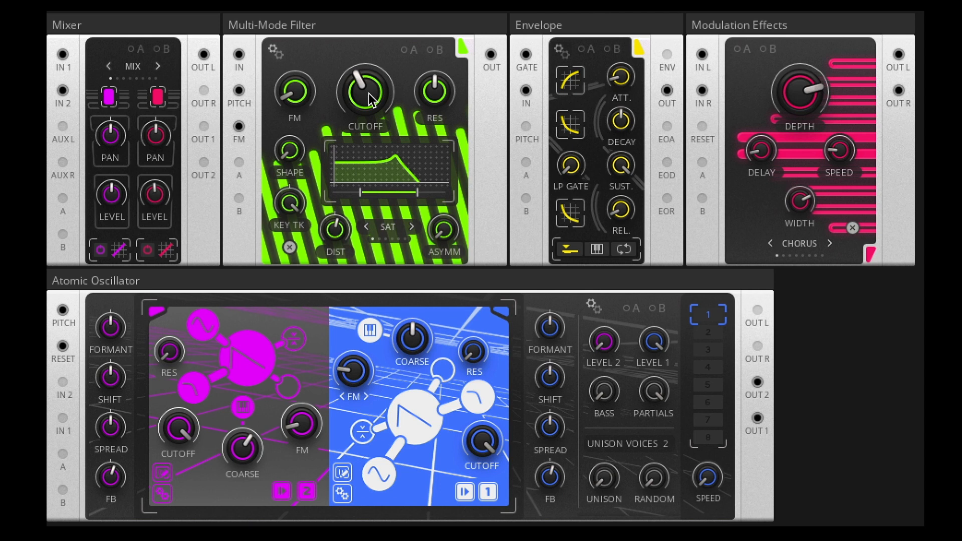
Step: Sweep the chorus patch's filter cutoff, leaving it slightly lower, and narrow the range marker below the filter curve
drag(373, 98, 369, 114)
drag(372, 92, 371, 70)
click(384, 219)
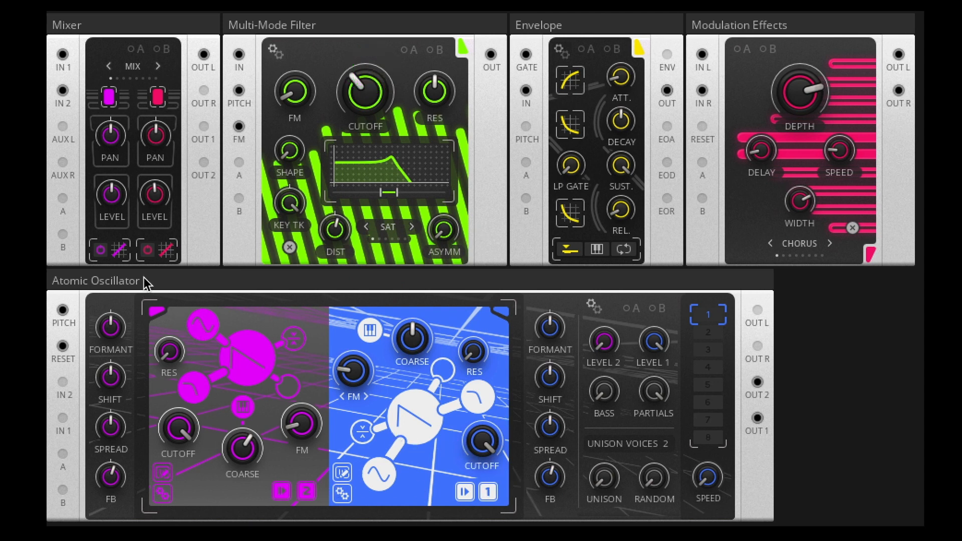
Step: Isolate the mixer's first channel and bypass the filter to try oscillator 1 with its FM reduced to zero
click(148, 250)
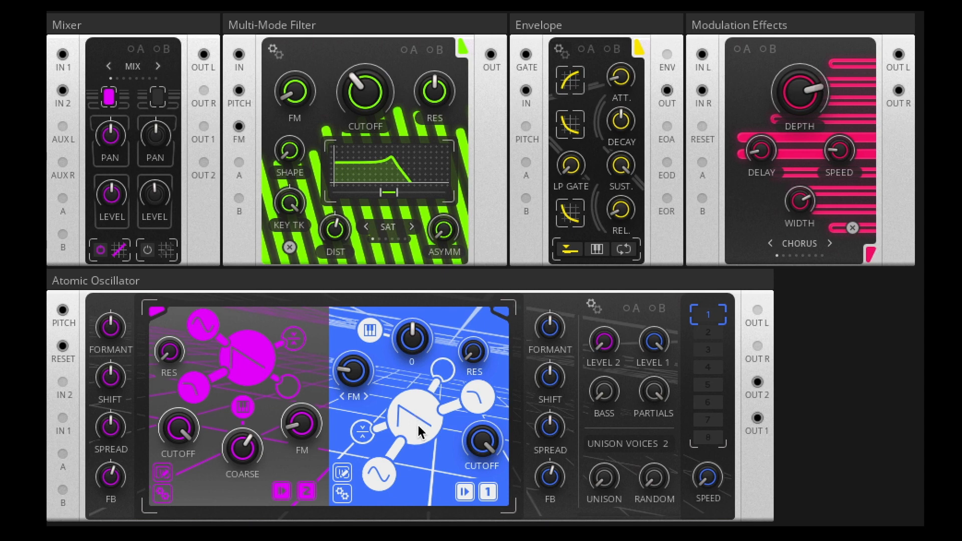
click(487, 492)
click(486, 493)
click(289, 248)
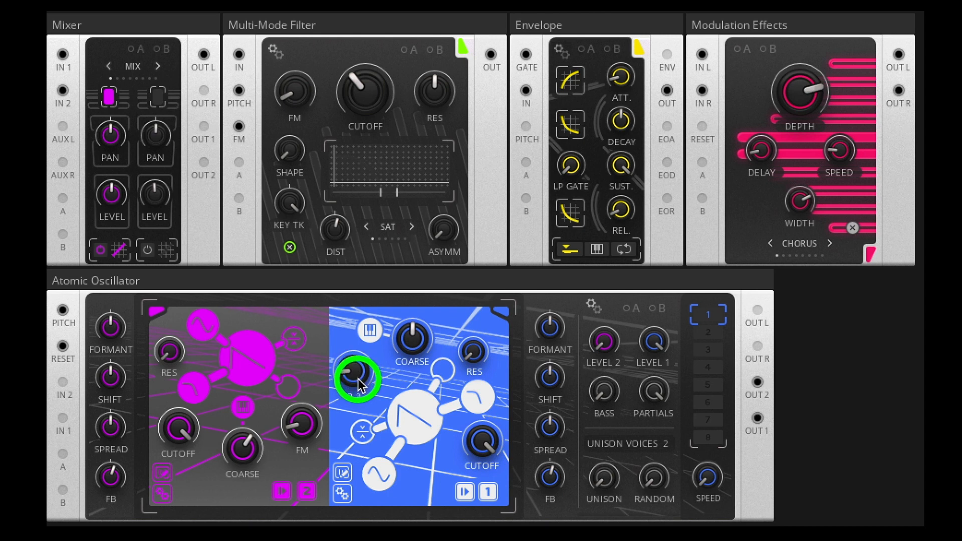
drag(357, 397, 357, 423)
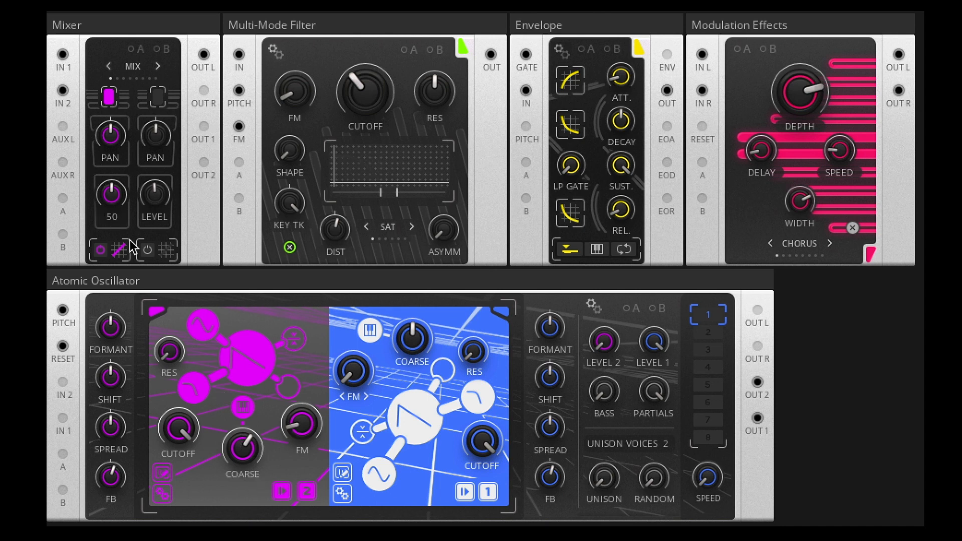
Step: Isolate the mixer's second channel and raise oscillator 2's FM slightly
click(103, 251)
click(149, 250)
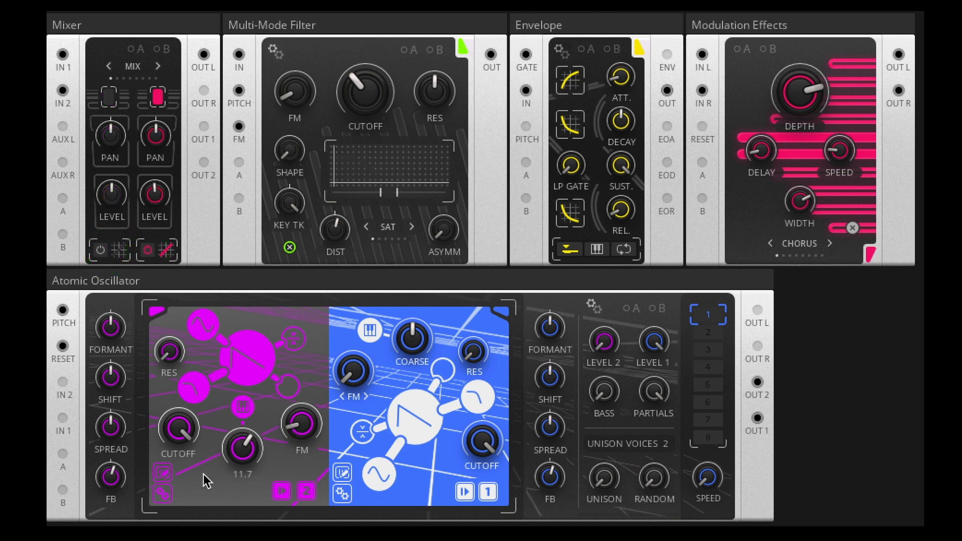
click(209, 334)
drag(302, 428, 298, 453)
drag(301, 425, 300, 400)
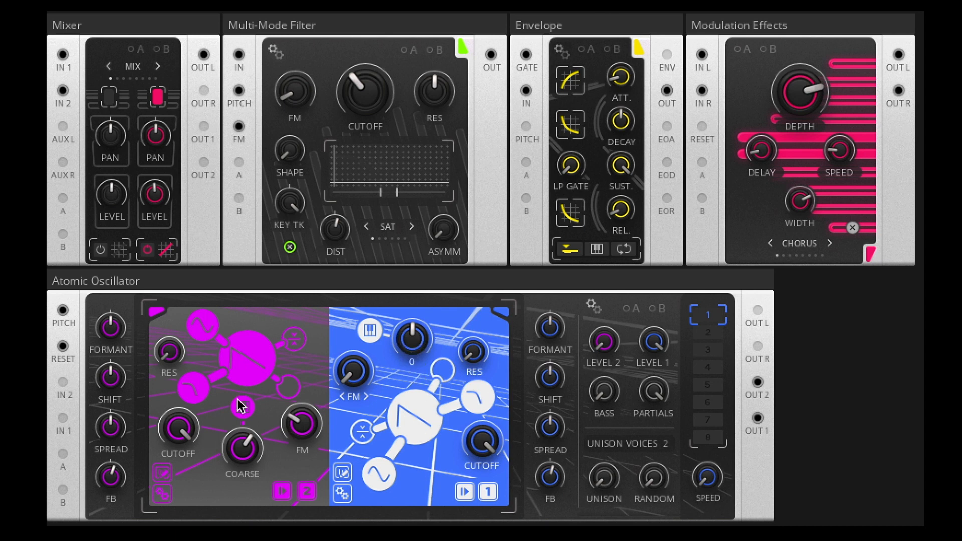
Step: Sweep oscillator 2's FM down to zero and back up to a low amount
drag(313, 435, 307, 522)
drag(308, 423, 300, 342)
drag(305, 451, 306, 381)
drag(306, 426, 228, 523)
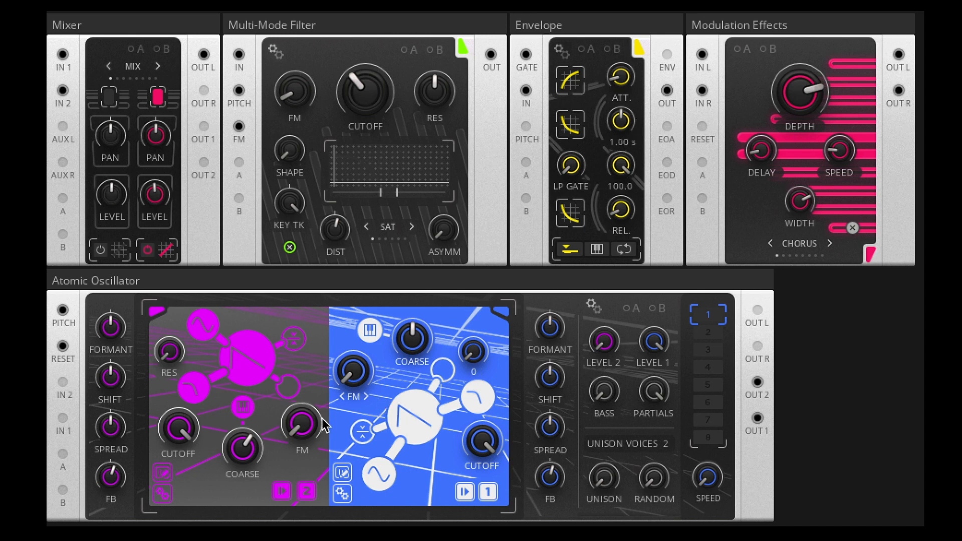
drag(305, 425, 306, 366)
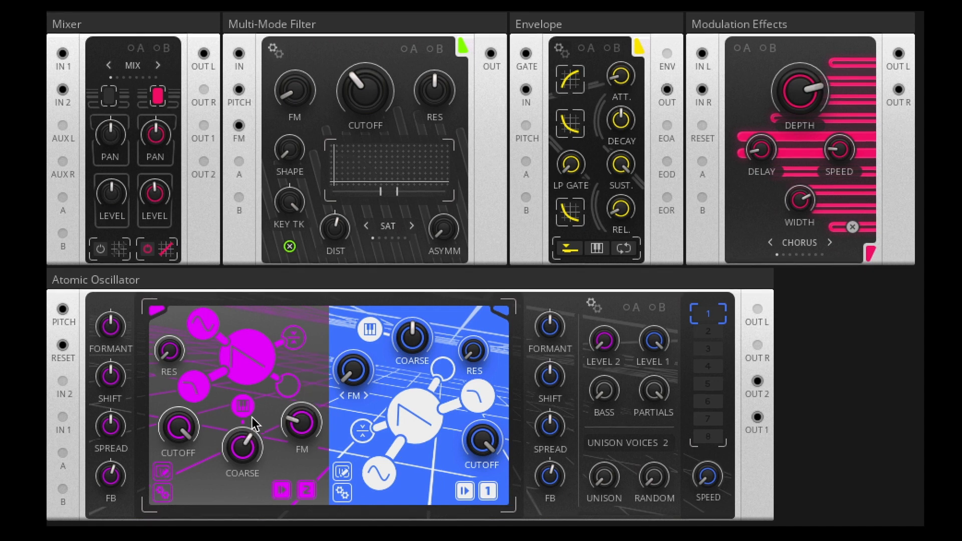
drag(303, 422, 300, 425)
Step: Compare the mixer's first channel with its second, and sweep oscillator 2's FM from low to high and back
click(101, 249)
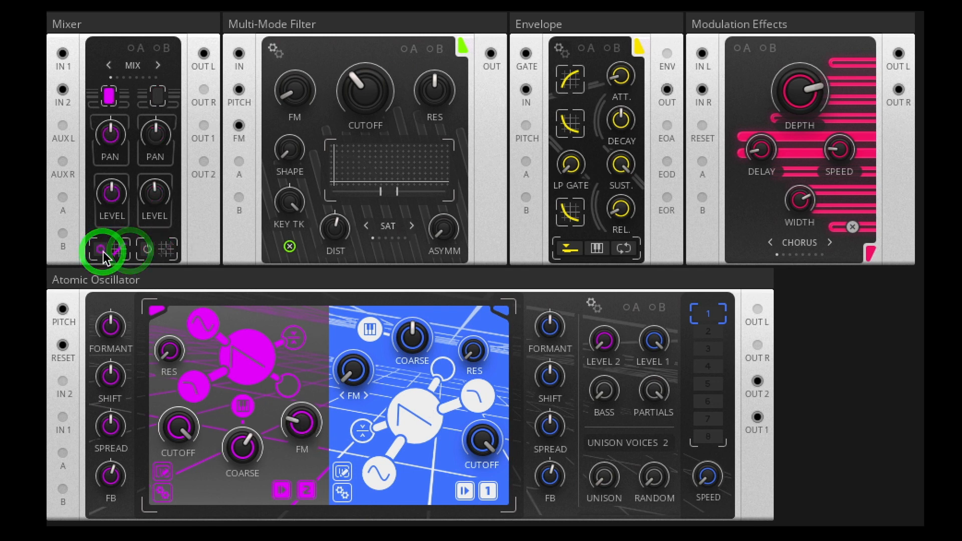
click(148, 249)
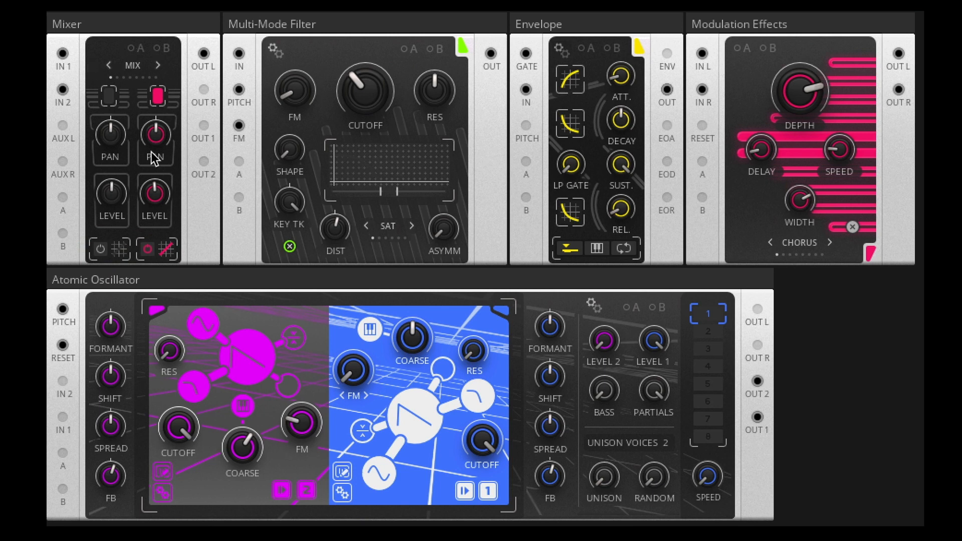
mouse_move(307, 411)
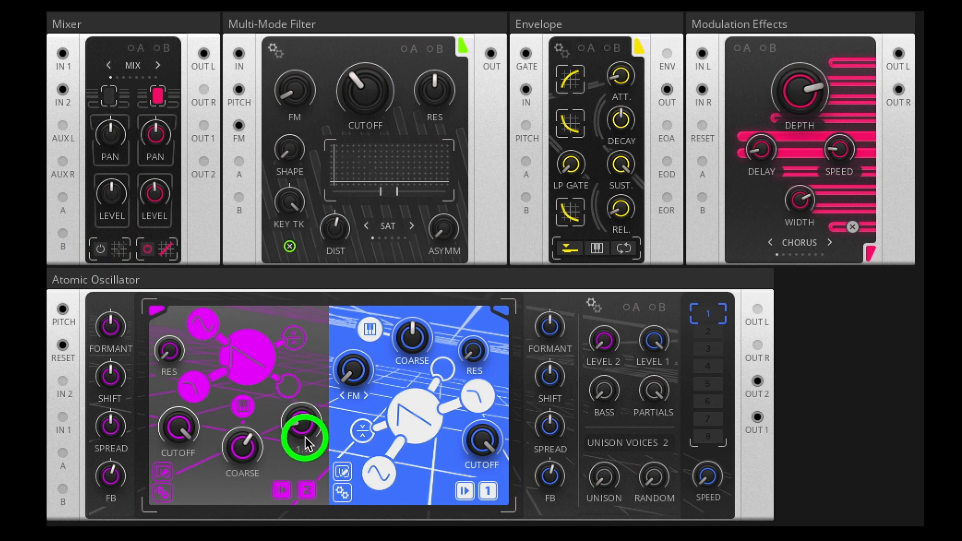
drag(305, 437, 308, 278)
drag(303, 421, 299, 521)
drag(289, 429, 318, 288)
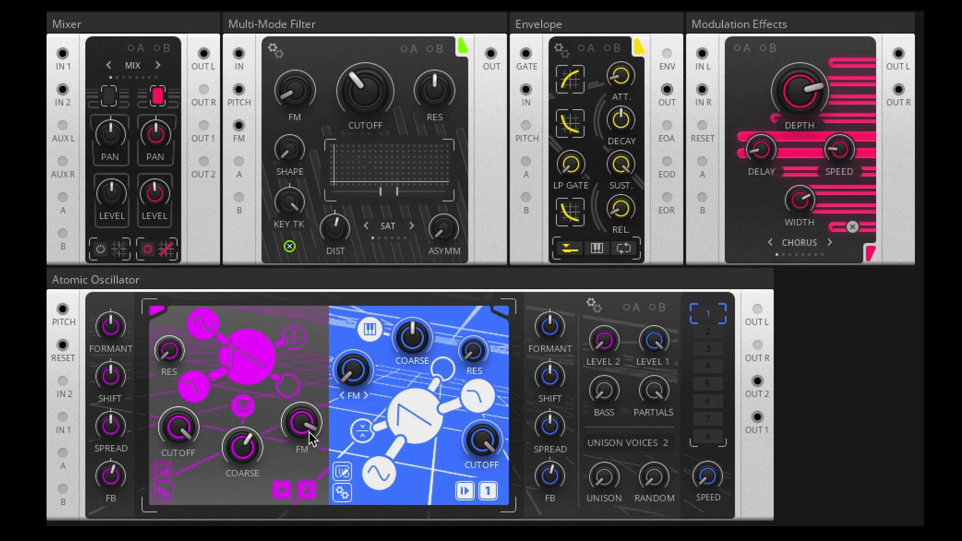
drag(307, 431, 290, 540)
drag(307, 425, 309, 415)
Step: Select the Atomic Oscillator module and isolate the mixer's first channel
click(333, 22)
click(336, 283)
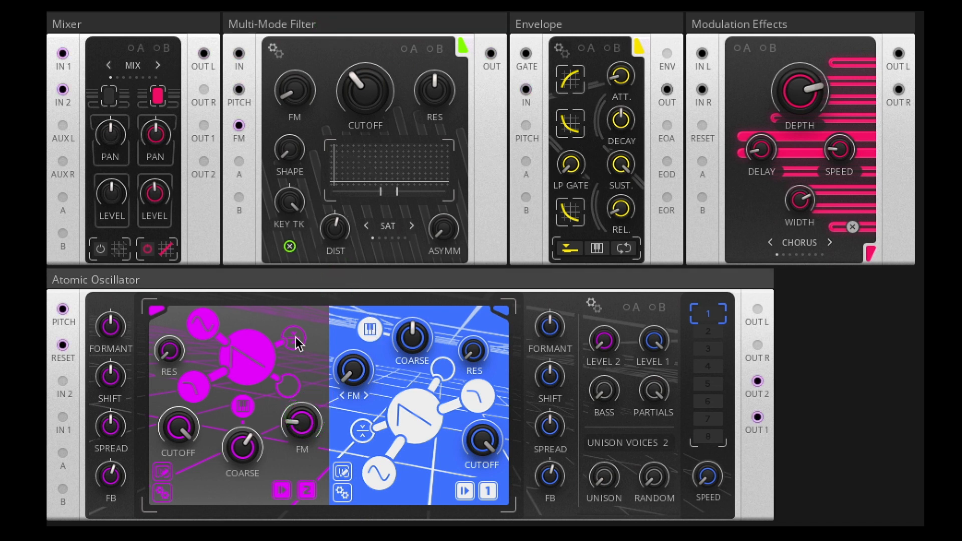
mouse_move(299, 434)
click(304, 433)
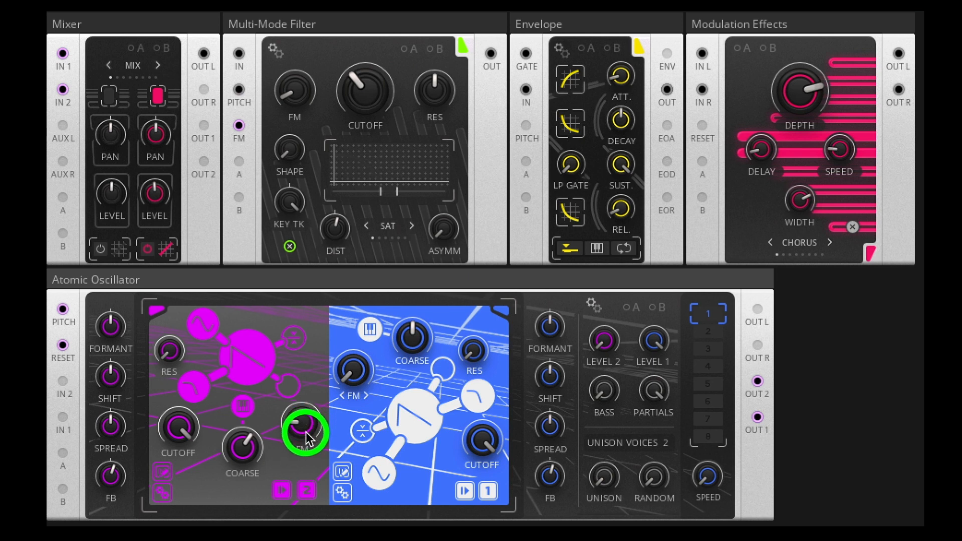
click(147, 249)
click(100, 249)
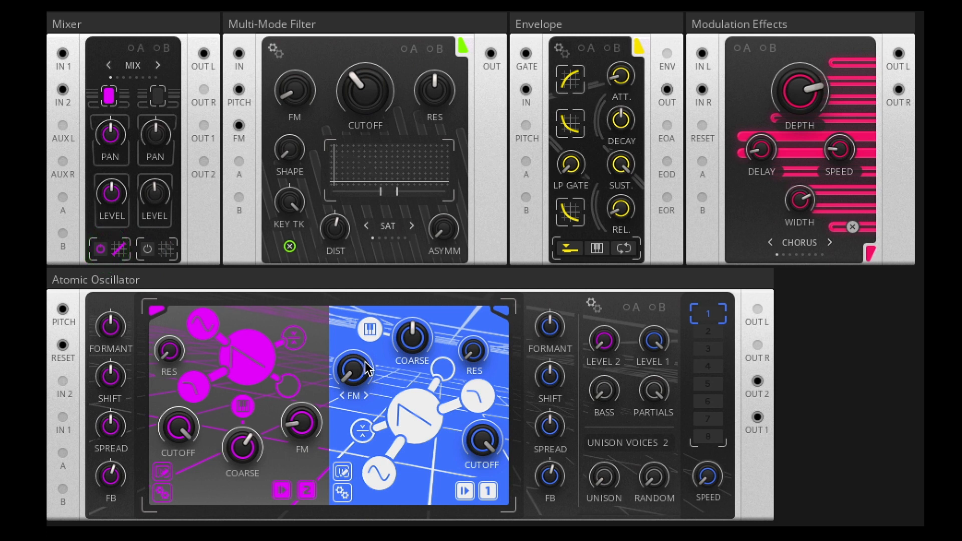
Step: Raise oscillator 1's FM slightly above zero and re-enable the filter
click(361, 358)
mouse_move(361, 359)
mouse_down()
mouse_move(362, 337)
mouse_move(366, 370)
mouse_up()
drag(363, 368, 362, 366)
mouse_move(349, 369)
mouse_down()
mouse_move(353, 351)
mouse_move(354, 371)
mouse_up()
click(290, 247)
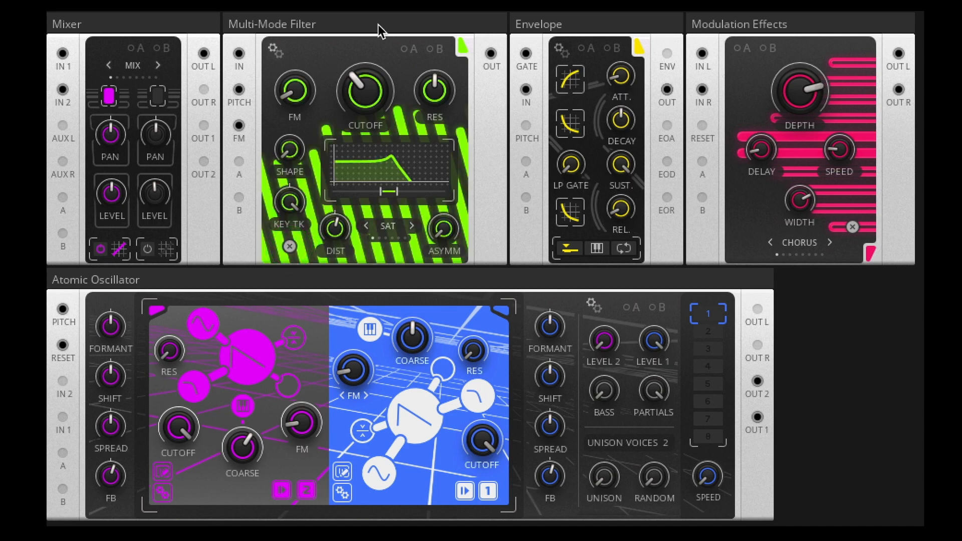
Step: Fine-tune the FM amounts of both oscillators and switch the mixer's second channel back on
mouse_move(353, 369)
mouse_down()
mouse_move(353, 324)
mouse_move(336, 380)
mouse_move(351, 352)
mouse_move(355, 365)
mouse_up()
click(309, 398)
click(355, 392)
click(304, 433)
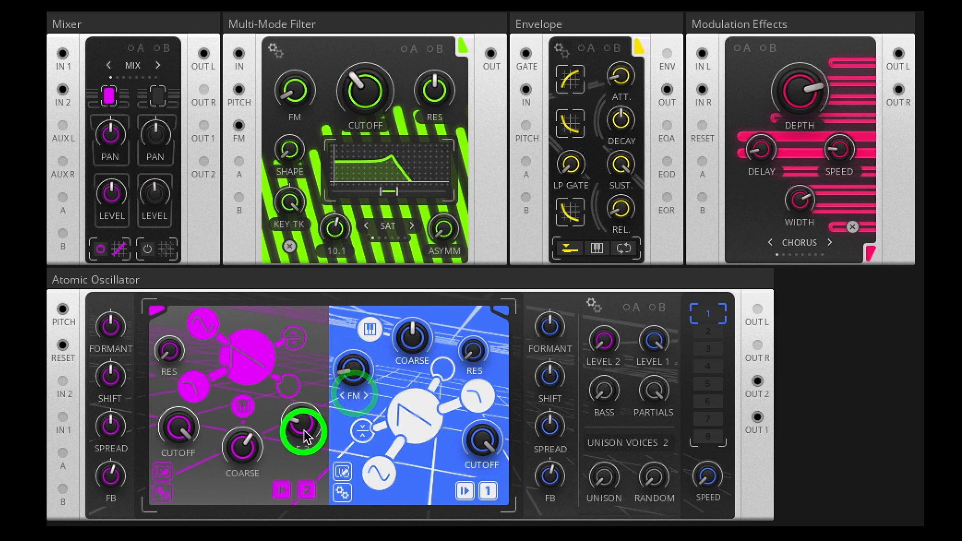
drag(305, 429, 308, 452)
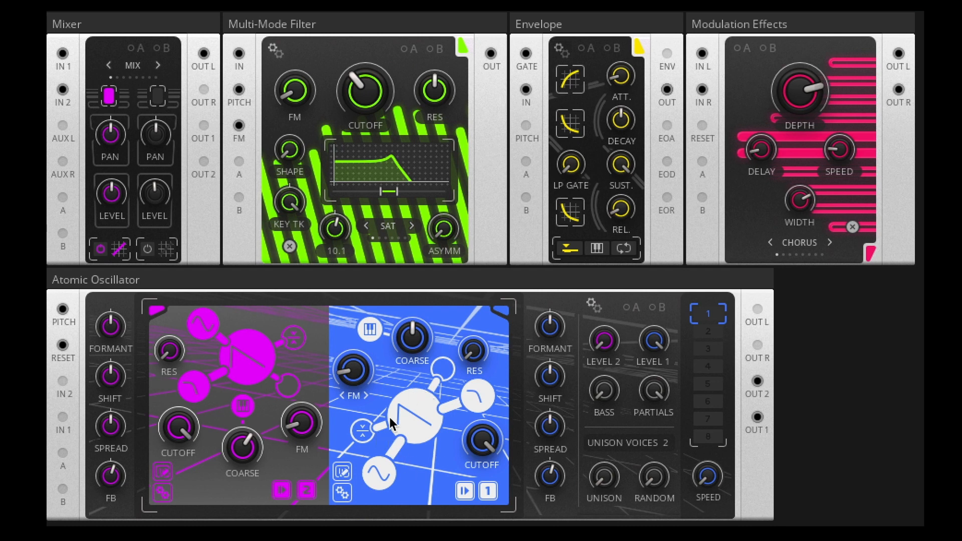
mouse_move(345, 371)
mouse_down()
mouse_move(348, 326)
mouse_move(347, 385)
mouse_up()
drag(352, 373, 351, 347)
click(147, 250)
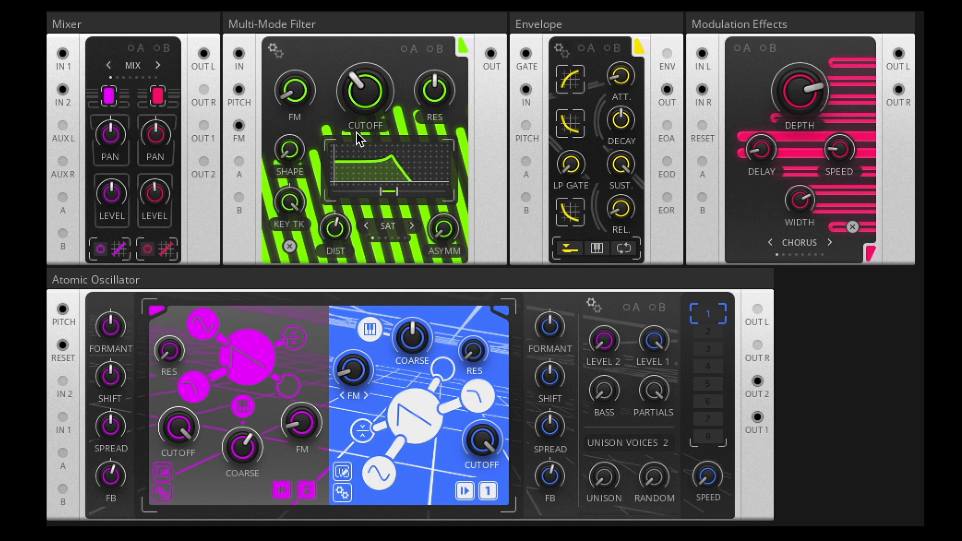
Step: Sweep the filter's FM from 0 up to about 80 and raise the filter's resonance
click(297, 111)
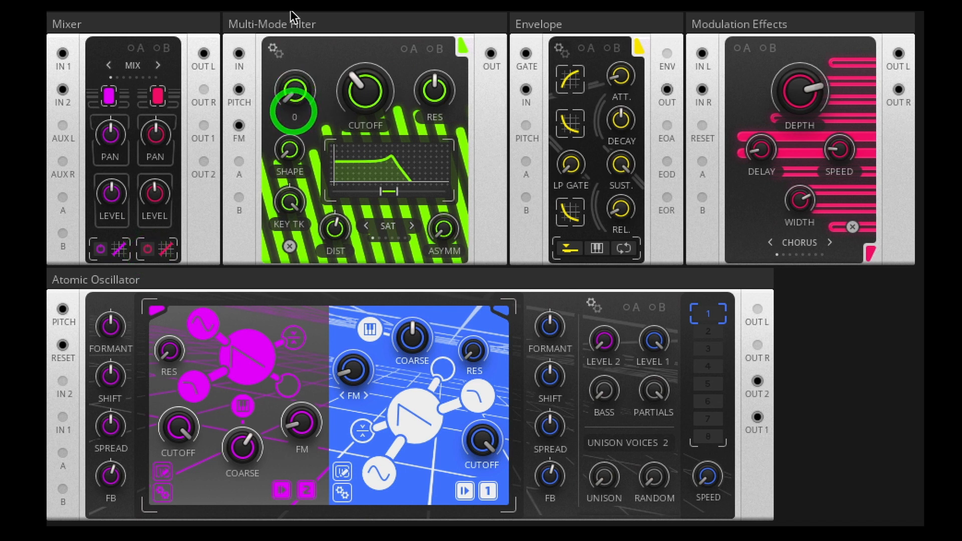
drag(296, 88, 293, 48)
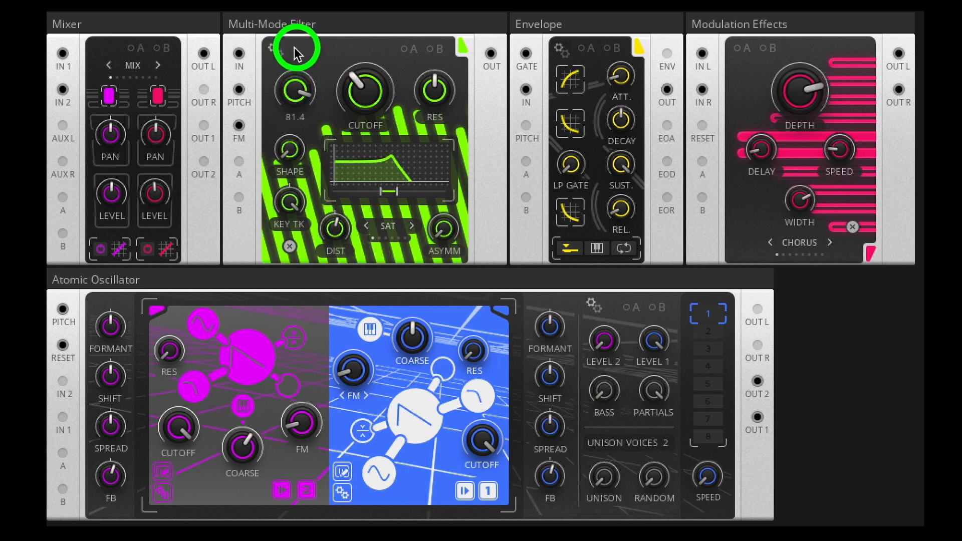
drag(452, 95, 449, 55)
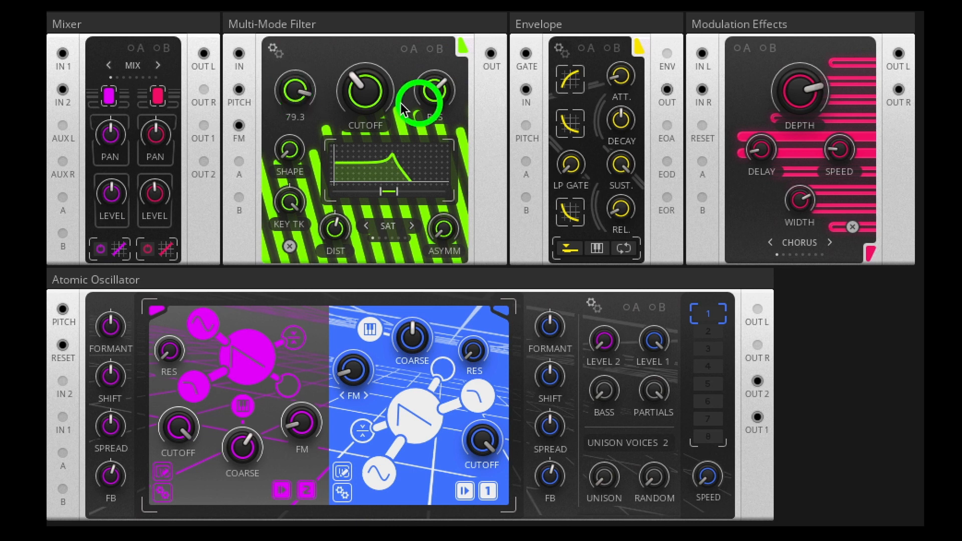
Step: Lower the multi-mode filter's cutoff and reduce its FM amount to about 3
drag(360, 93, 354, 181)
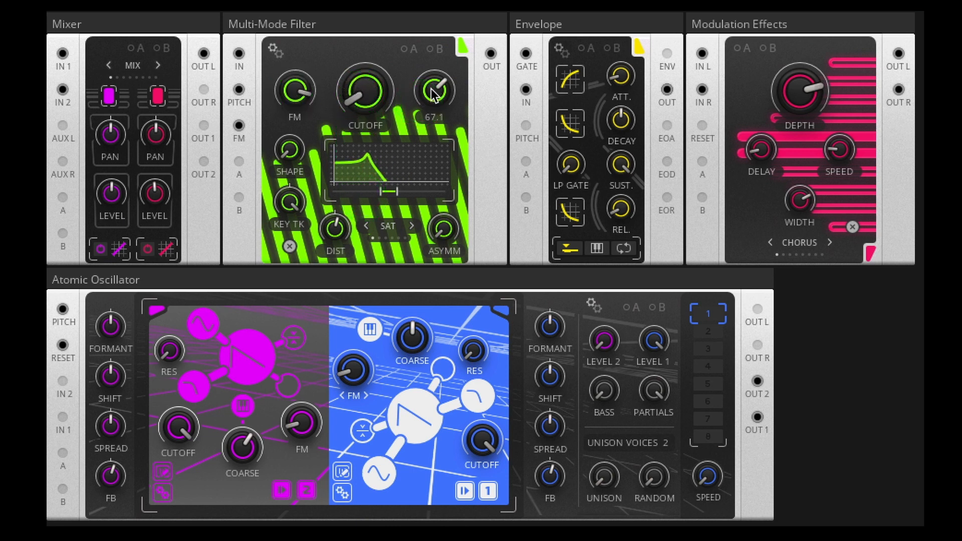
drag(432, 93, 432, 94)
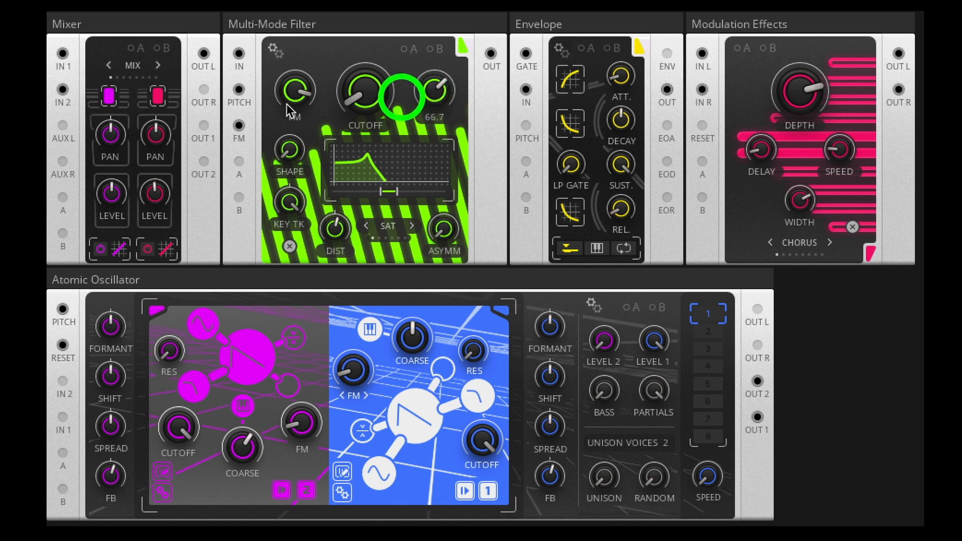
drag(296, 92, 296, 251)
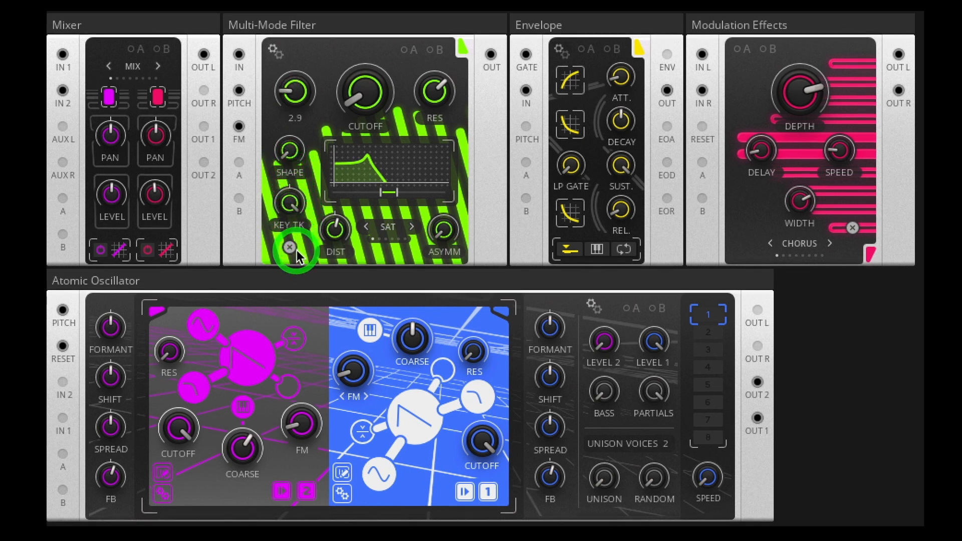
Step: Raise the filter's resonance to about 72 and fine-tune its low FM amount
click(430, 104)
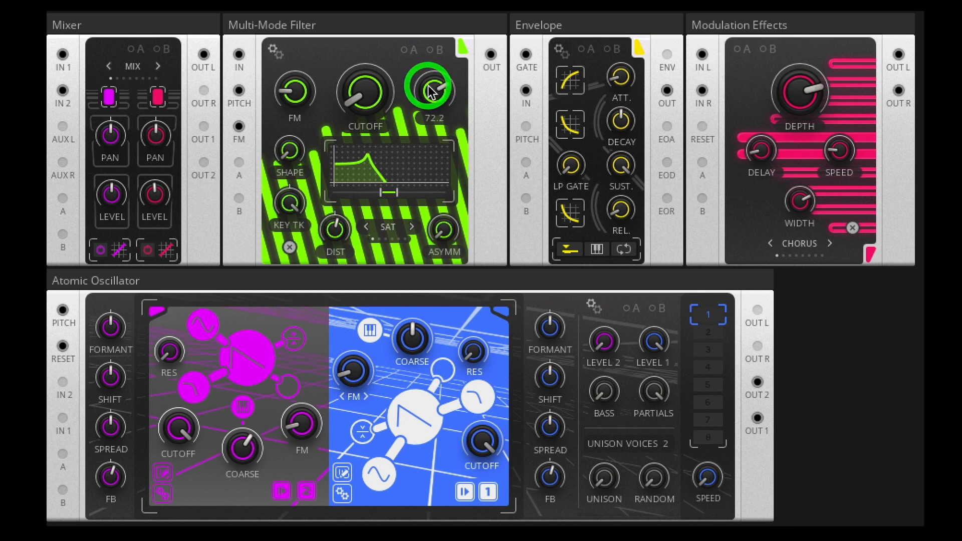
click(293, 90)
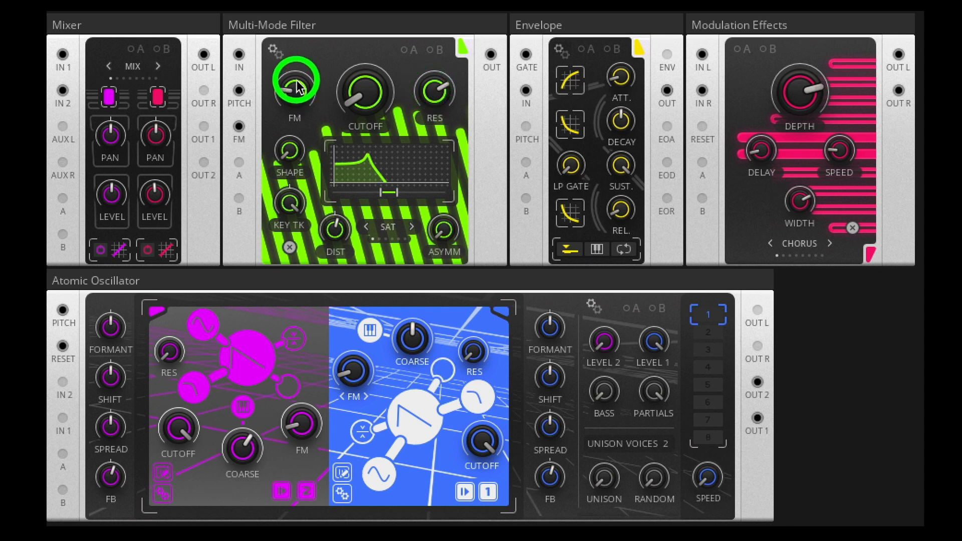
drag(296, 76, 300, 108)
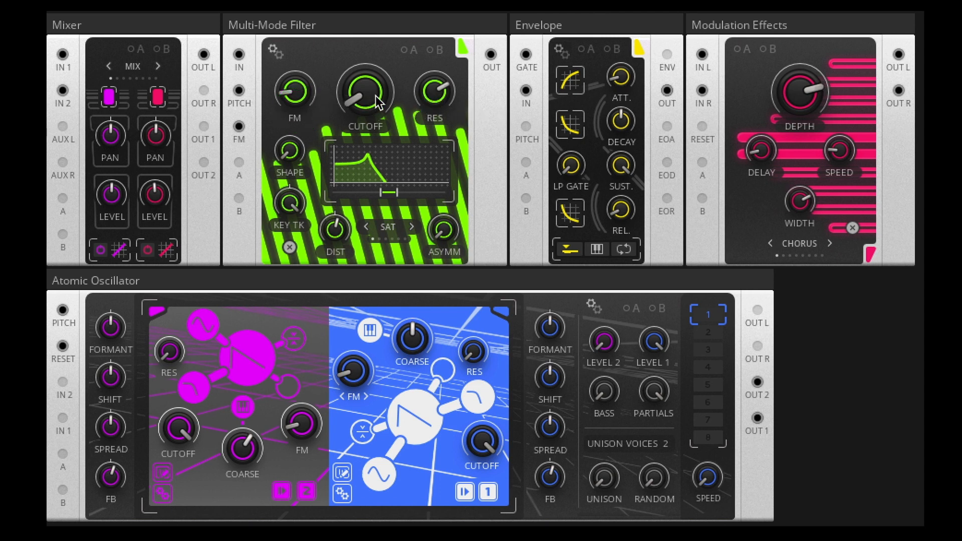
Step: Narrow the filter's spread range beneath the response graph to its minimum and fine-tune the cutoff and FM slightly upward
drag(375, 95, 377, 84)
drag(389, 193, 388, 221)
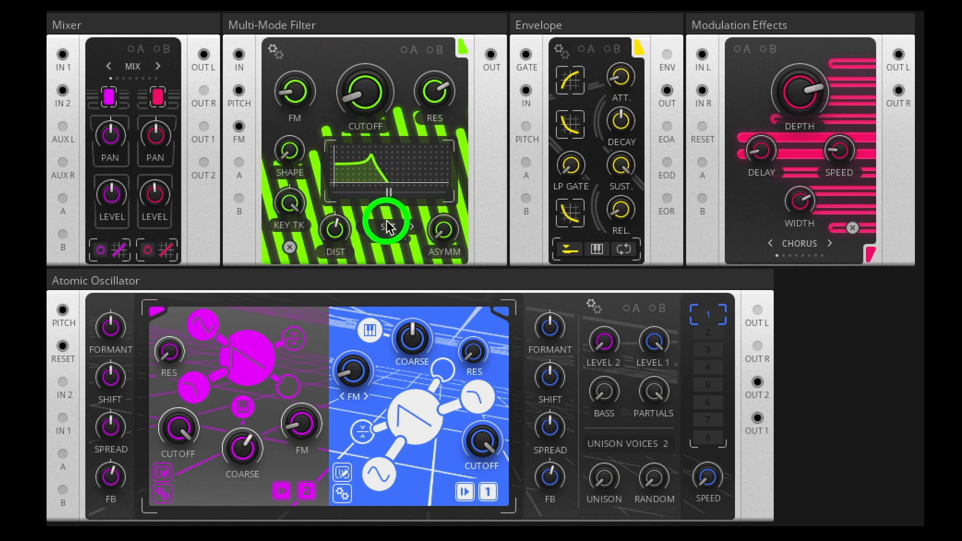
click(296, 94)
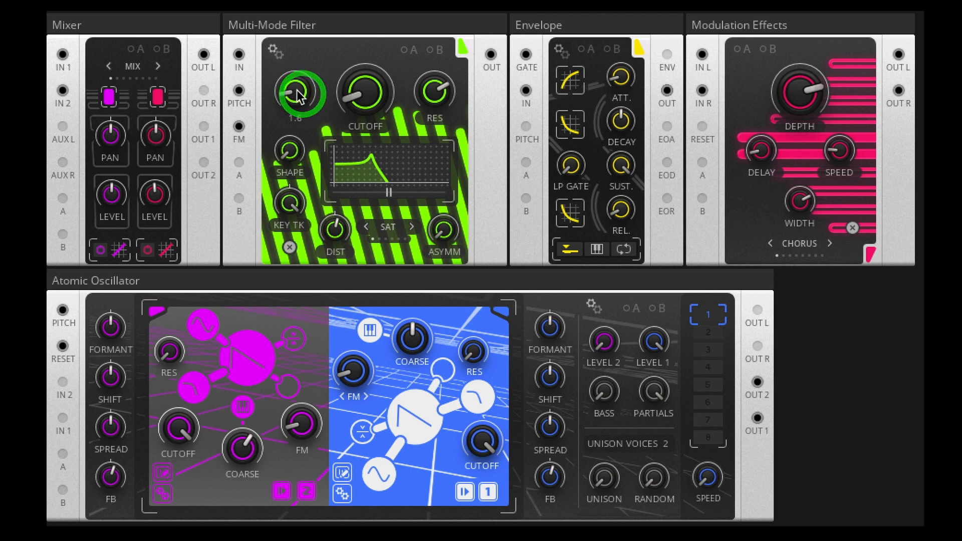
drag(296, 94, 299, 101)
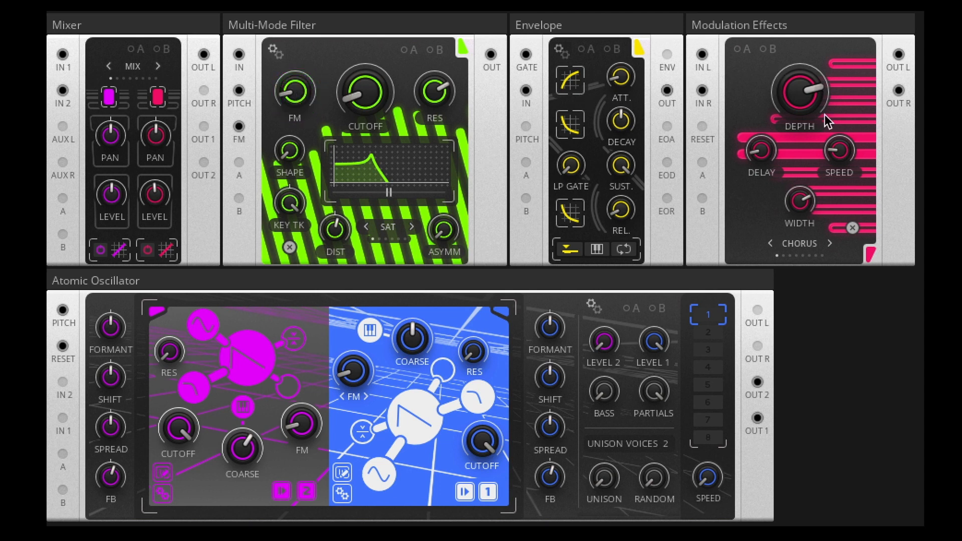
Step: Lengthen the envelope's release time
drag(621, 207, 624, 48)
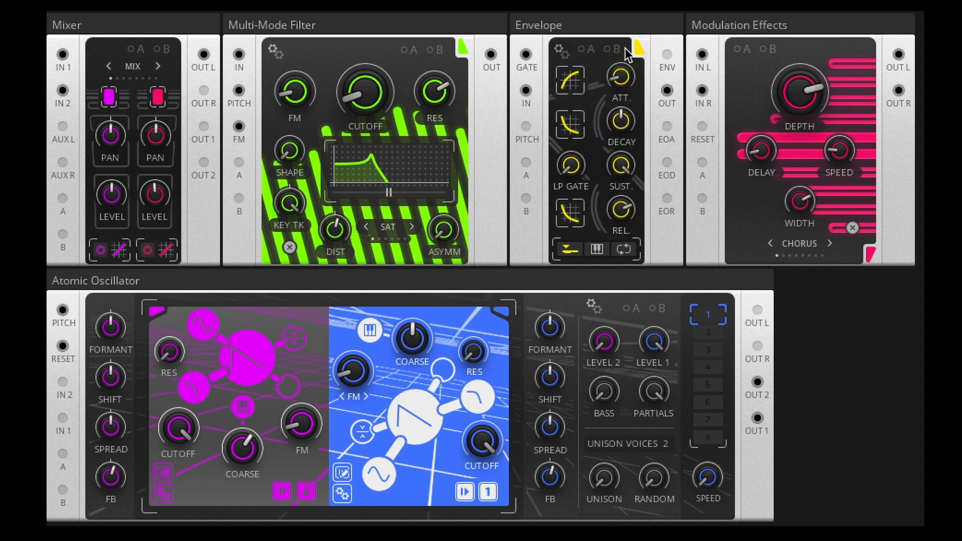